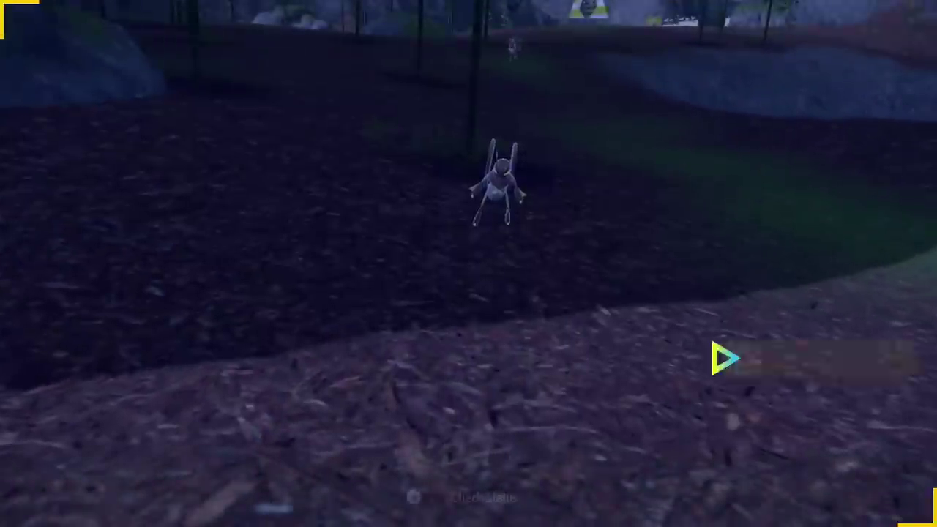
Step: Have Walking Wake use Hydro Steam on the wild Lokix
key("Return")
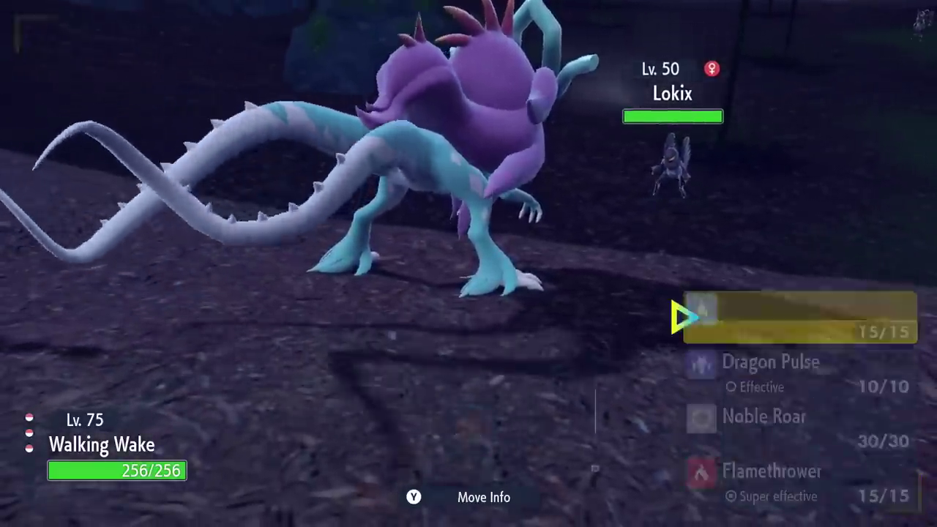
key("Return")
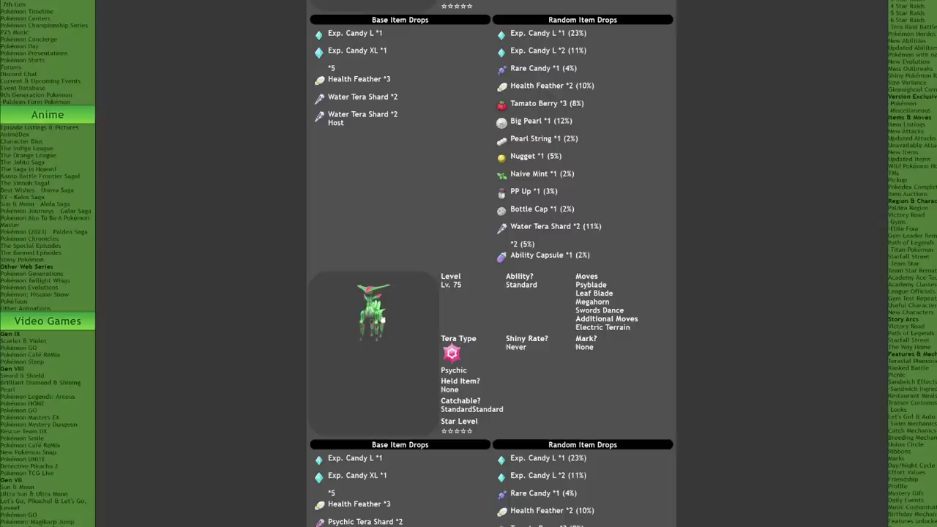
Step: Review the Serebii raid entry, then view Walking Wake's Timid 4 HP / 252 Sp. Atk / 252 Speed EVs
scroll(380, 345, "up", 5)
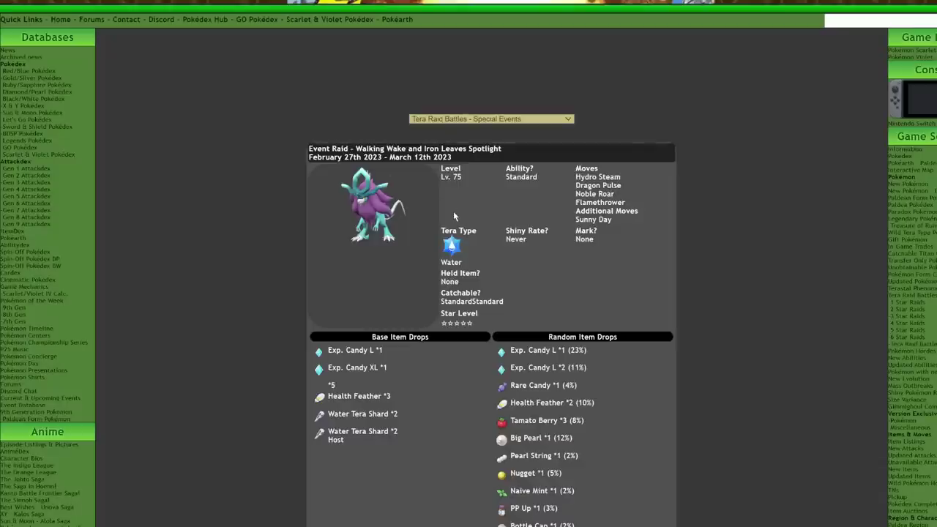
scroll(454, 211, "down", 2)
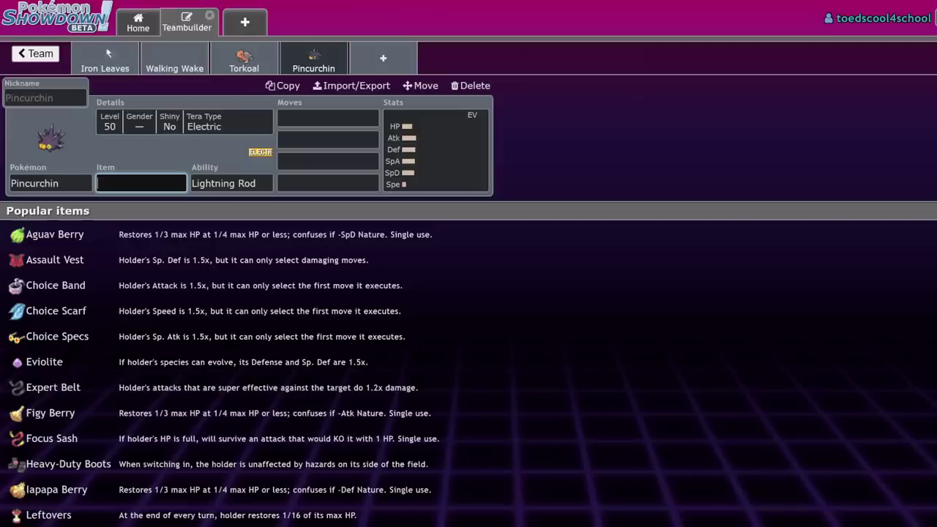
left_click(110, 53)
left_click(174, 59)
left_click(411, 127)
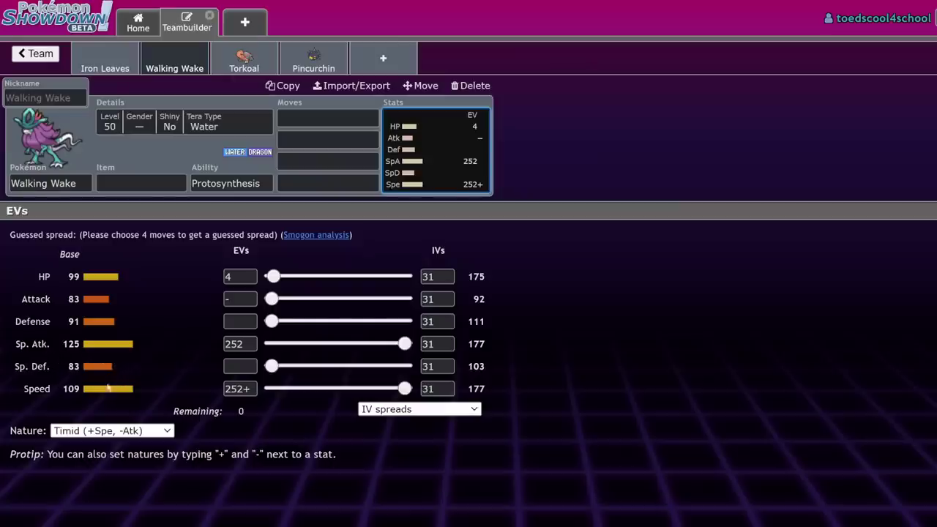
Step: Compare the Iron Leaves and Walking Wake sets side by side
left_click(110, 66)
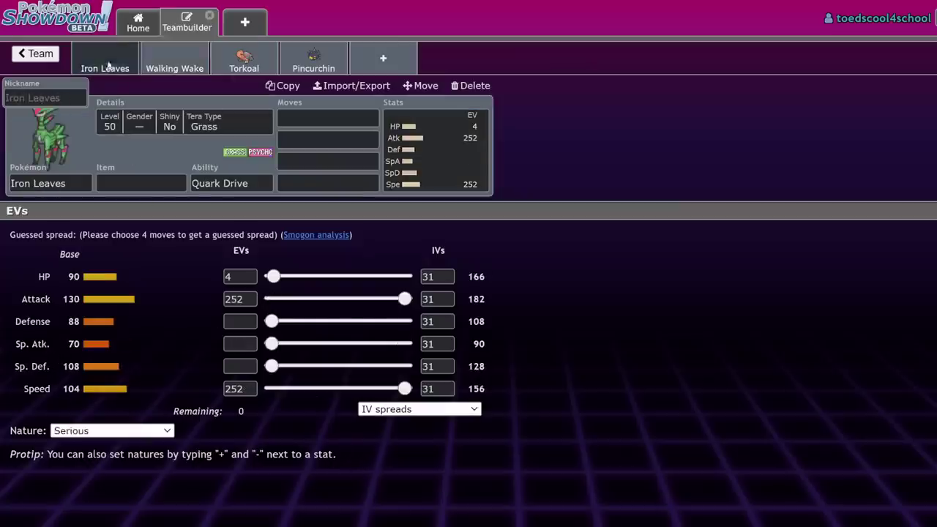
left_click(174, 67)
left_click(110, 65)
left_click(178, 74)
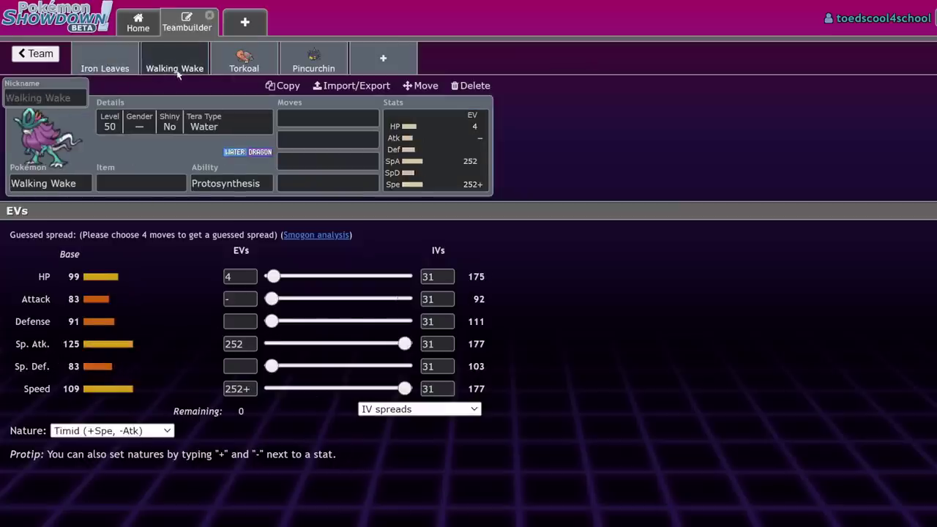
Step: Start a new team slot and browse the Speed-sorted Pokémon list for Iron Jugulis
left_click(383, 59)
left_click(450, 205)
scroll(466, 315, "down", 10)
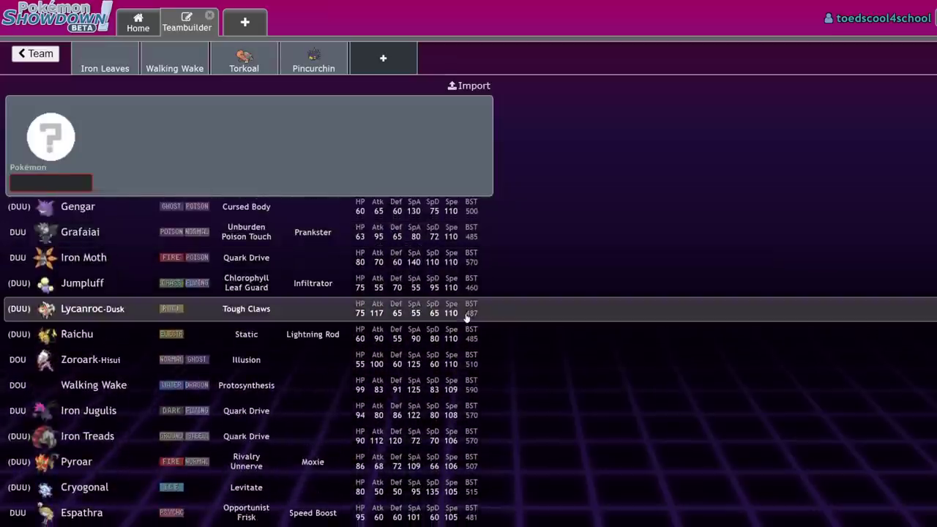
scroll(466, 317, "down", 3)
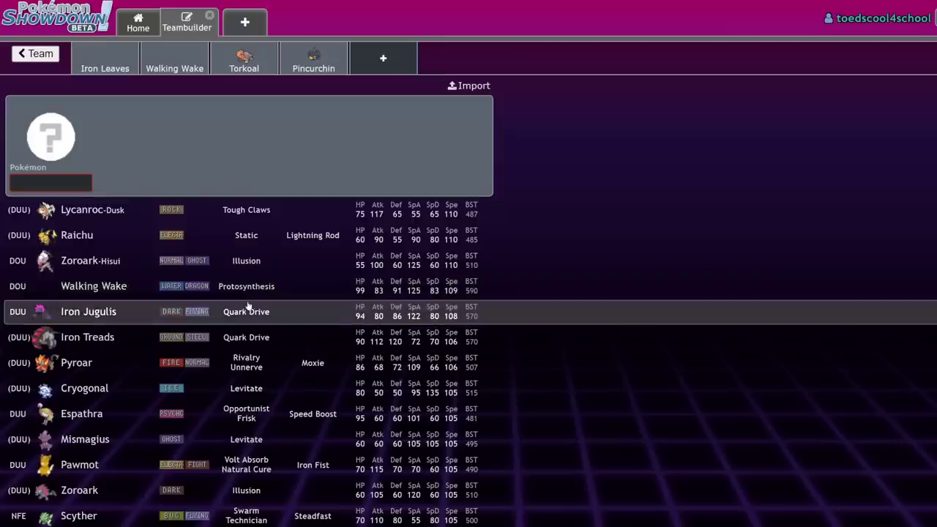
scroll(448, 383, "down", 1)
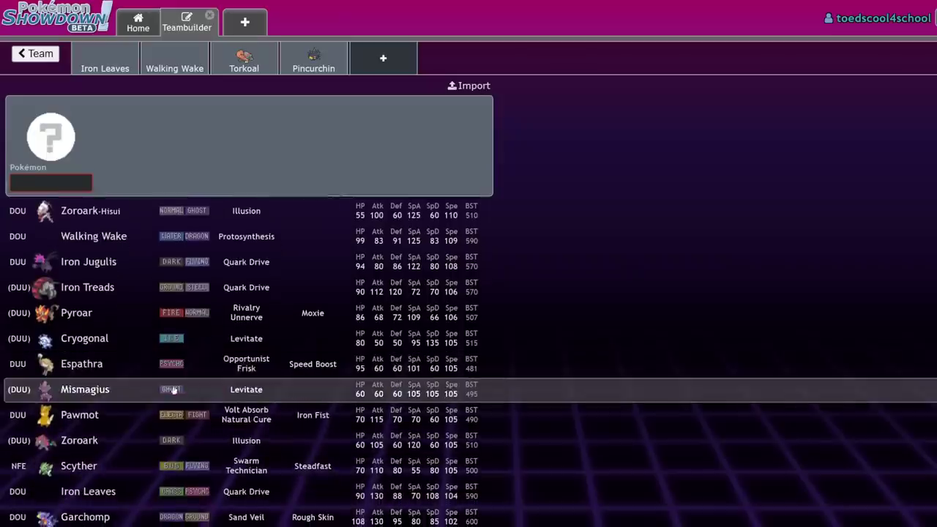
scroll(421, 386, "down", 4)
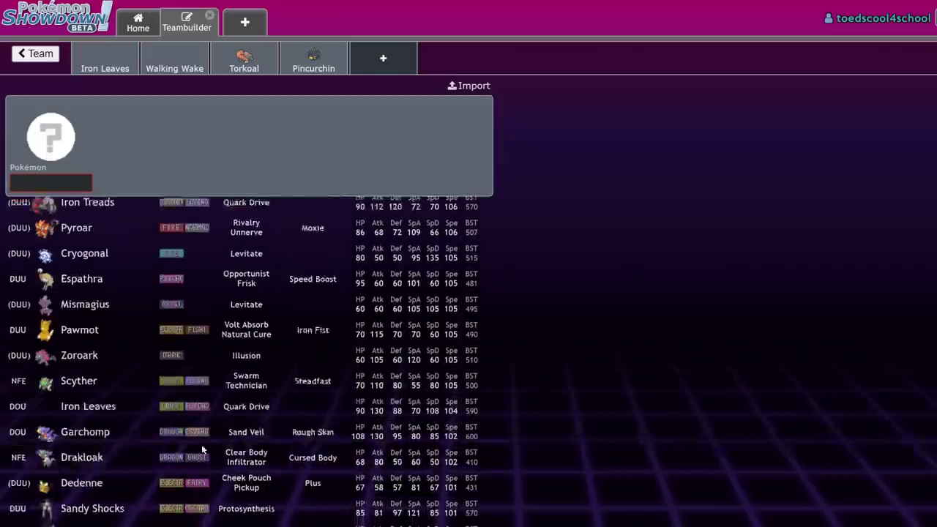
scroll(162, 437, "down", 1)
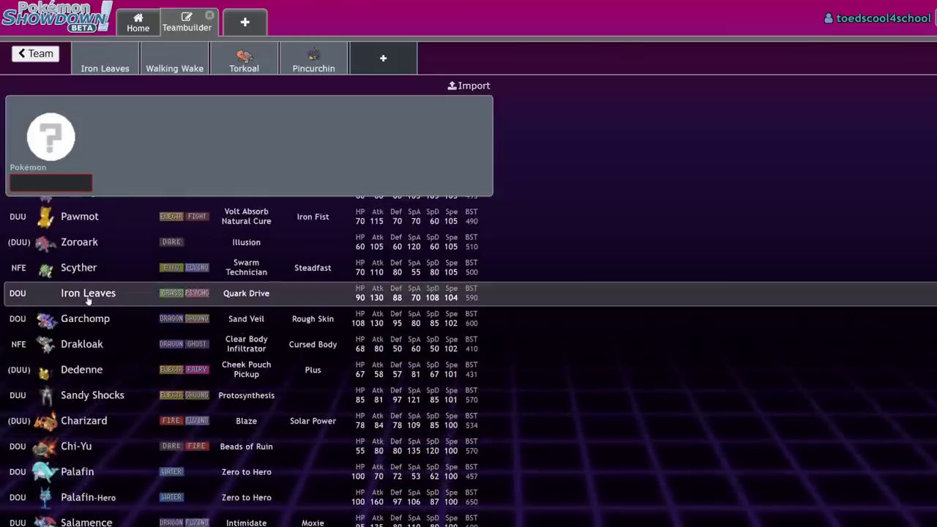
scroll(78, 308, "up", 2)
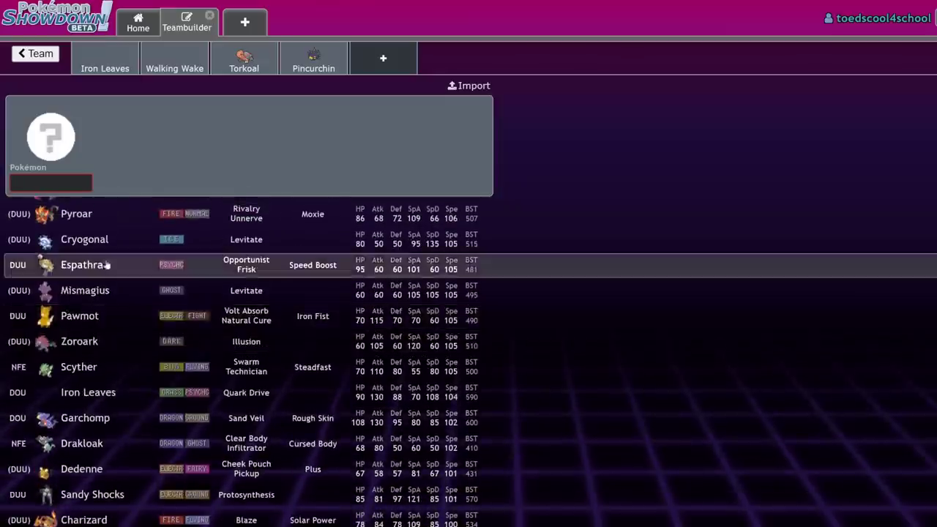
scroll(110, 265, "up", 2)
scroll(117, 267, "up", 1)
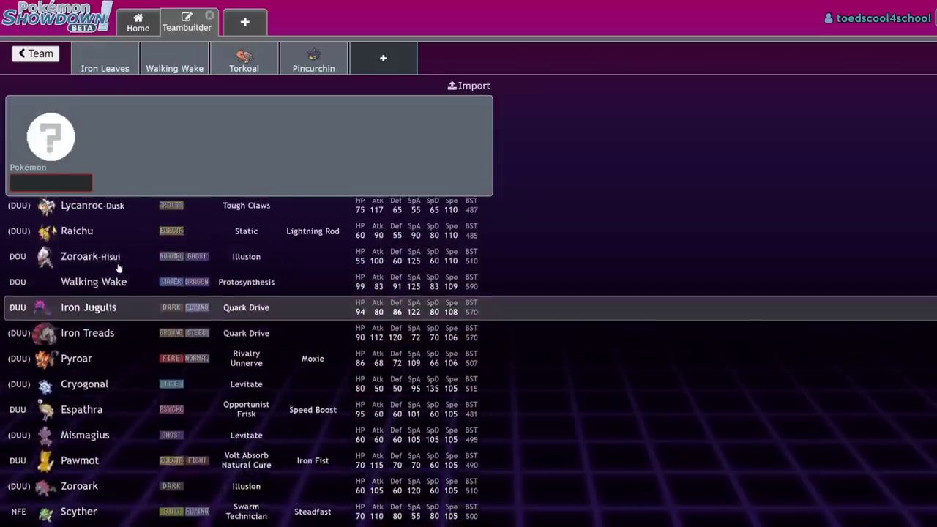
Step: Check Iron Jugulis's unset EV spread, then return to Walking Wake's 252 Sp. Atk / 252 Speed set
left_click(178, 314)
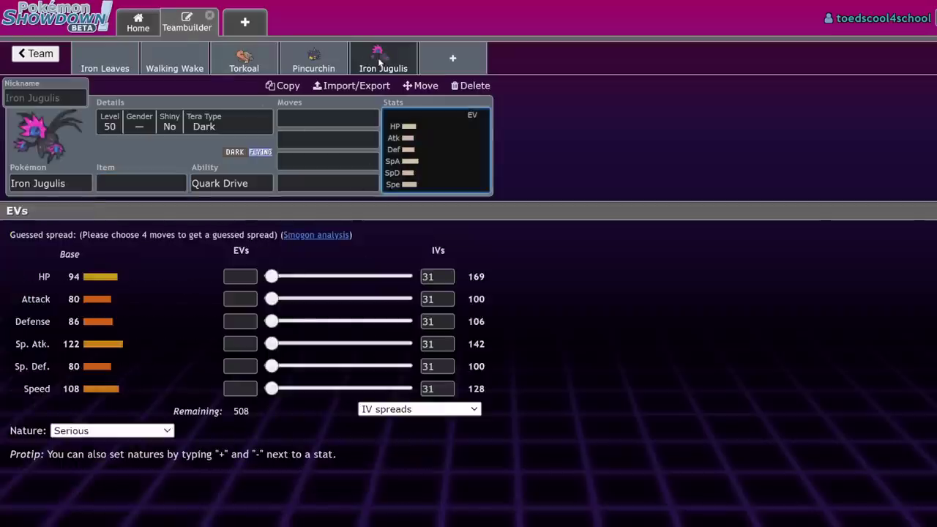
left_click(180, 61)
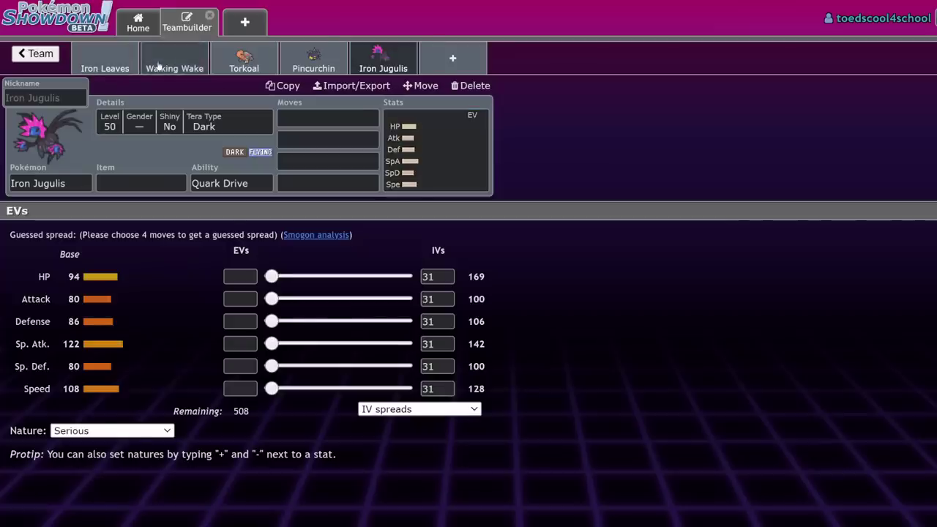
left_click(383, 60)
left_click(442, 159)
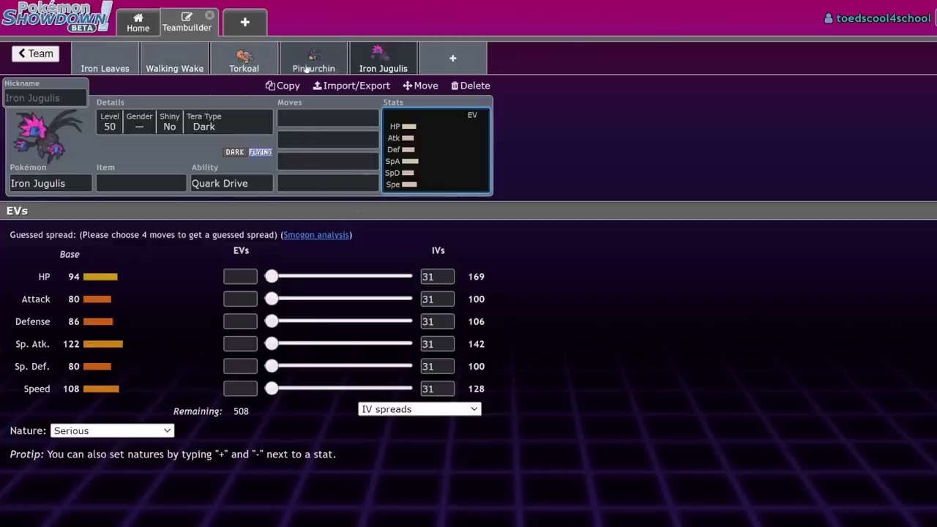
left_click(169, 67)
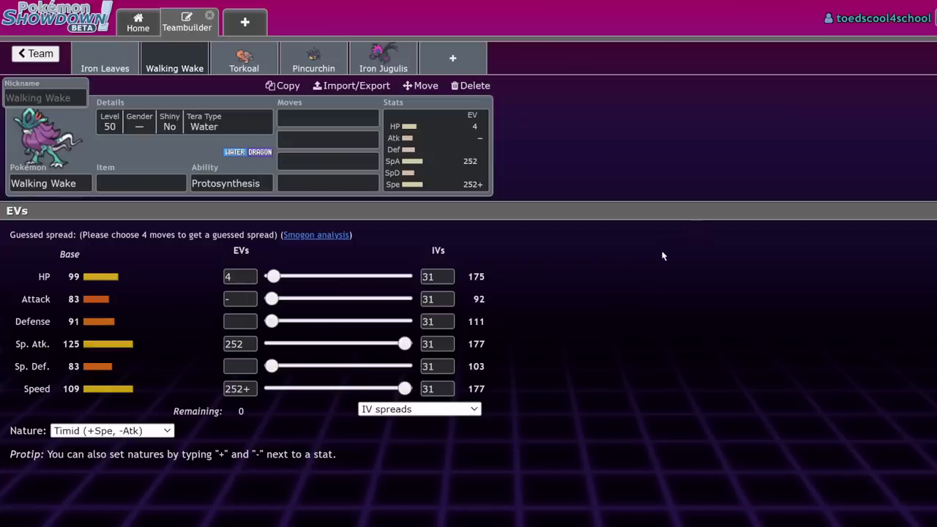
Step: Add Hydreigon to the team as the sixth member
left_click(328, 117)
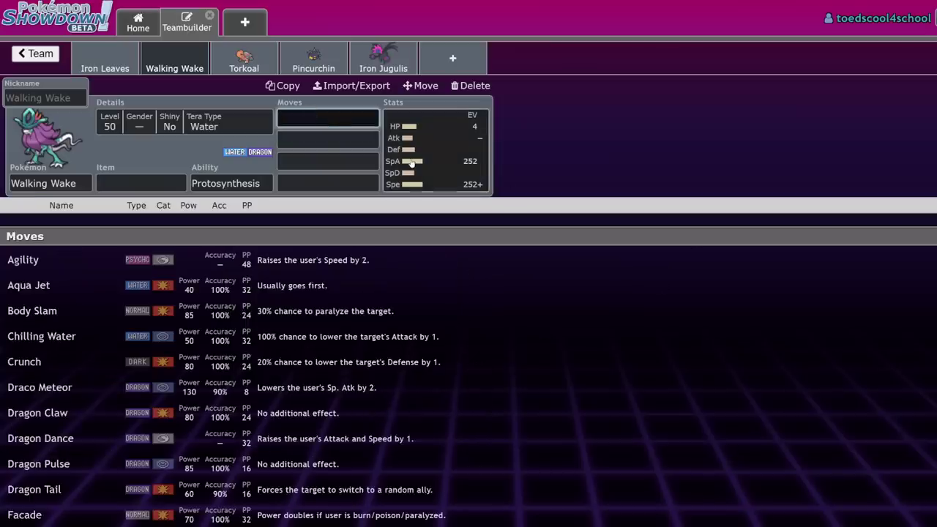
left_click(462, 62)
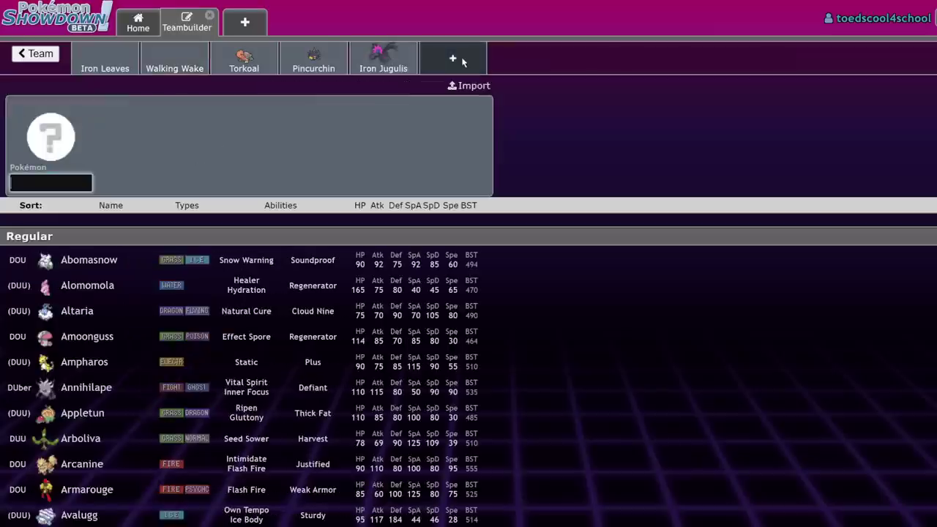
type("hyd")
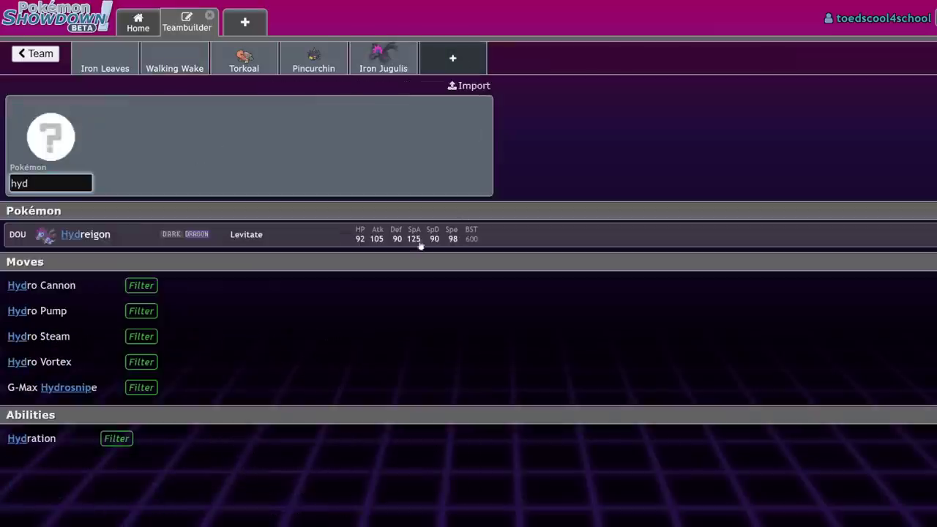
left_click(415, 241)
Step: Give Walking Wake Draco Meteor as its first move
left_click(174, 60)
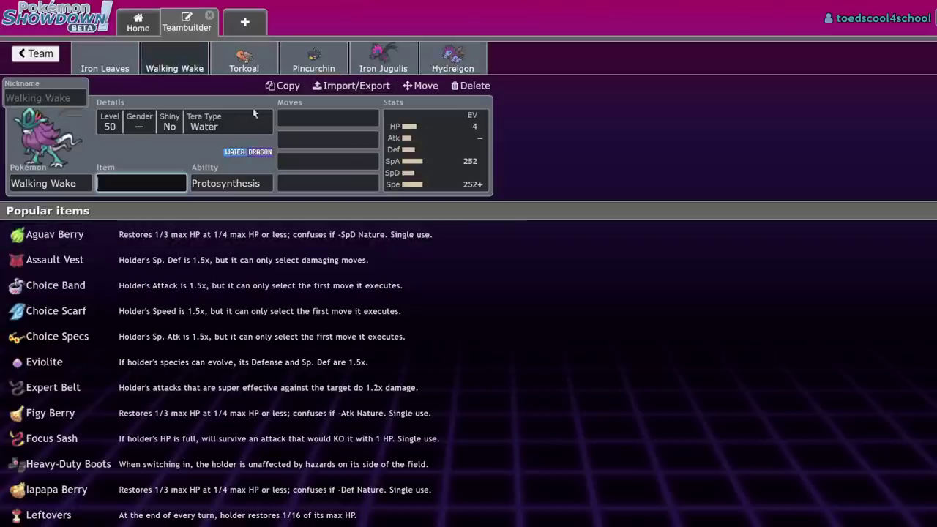
left_click(327, 118)
type("draco")
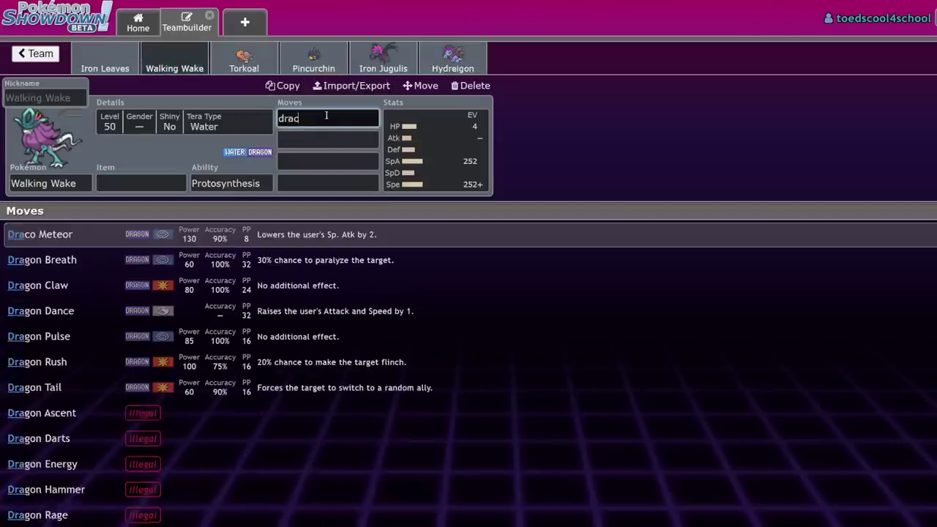
left_click(270, 240)
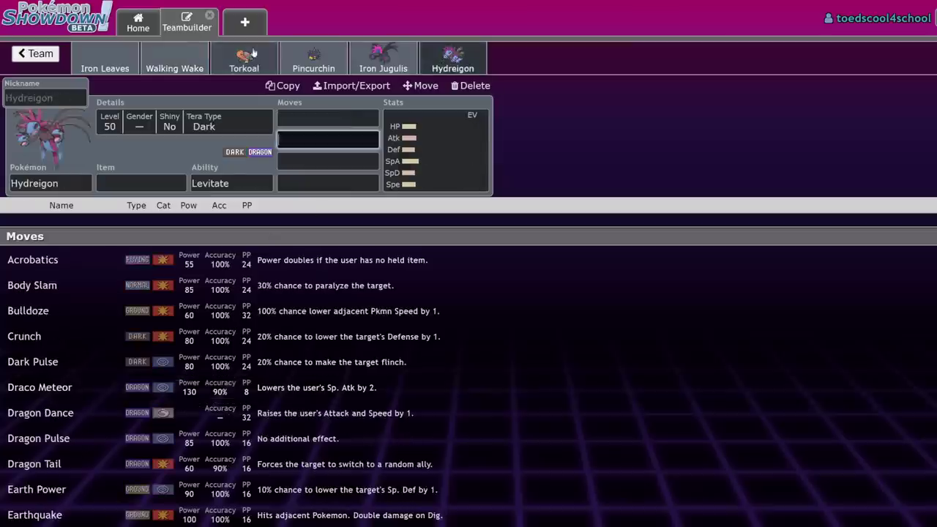
left_click(432, 156)
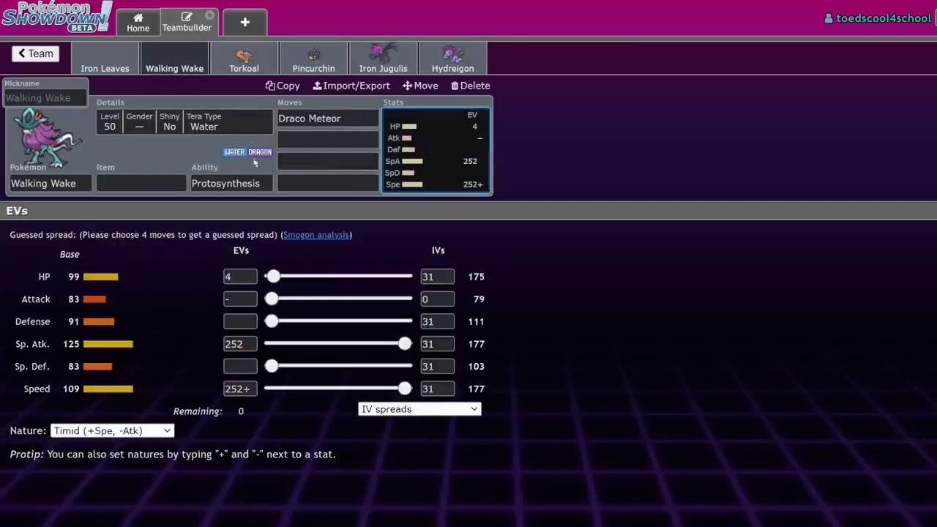
Step: Add Breaking Swipe as Walking Wake's second move
left_click(328, 139)
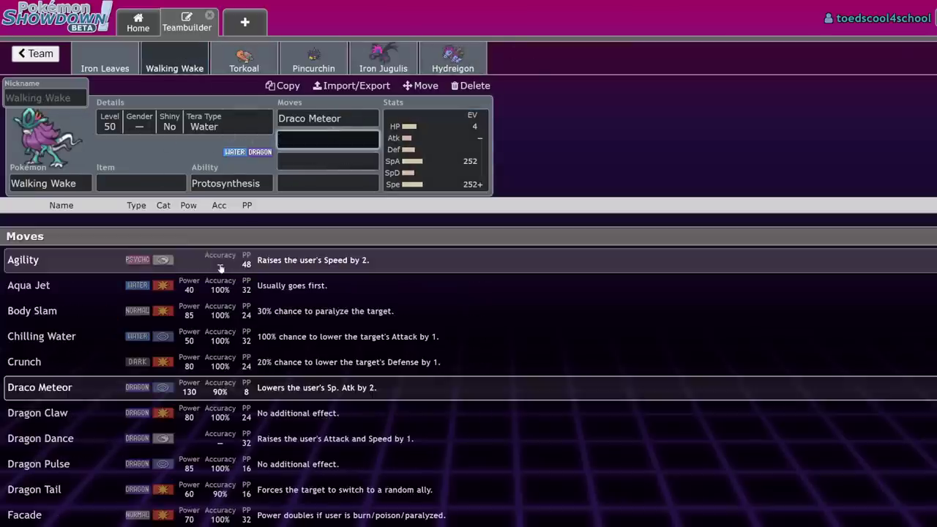
scroll(221, 275, "down", 3)
scroll(221, 274, "down", 3)
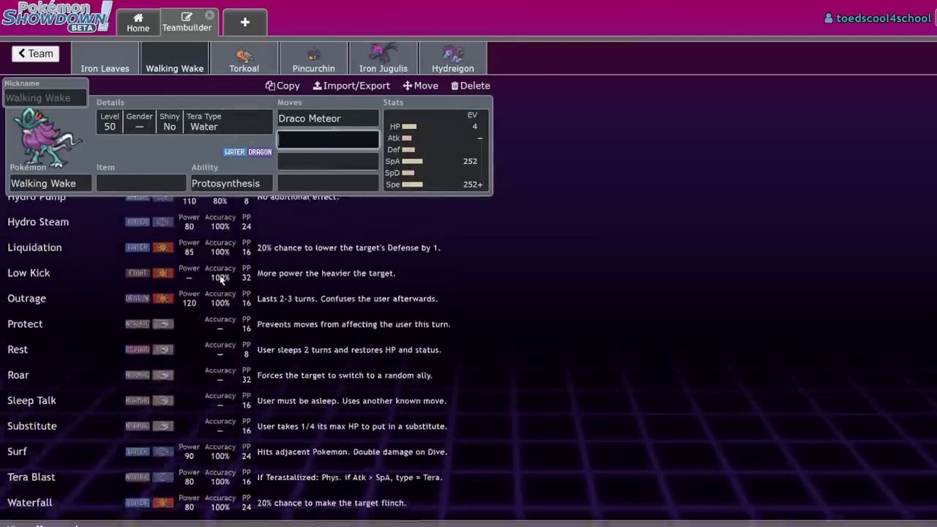
scroll(221, 280, "down", 3)
scroll(213, 300, "up", 7)
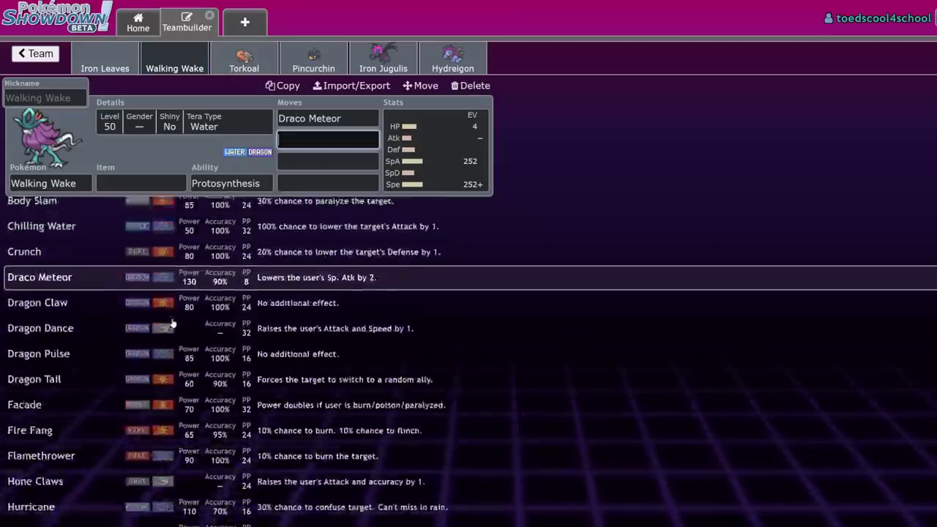
scroll(172, 323, "down", 10)
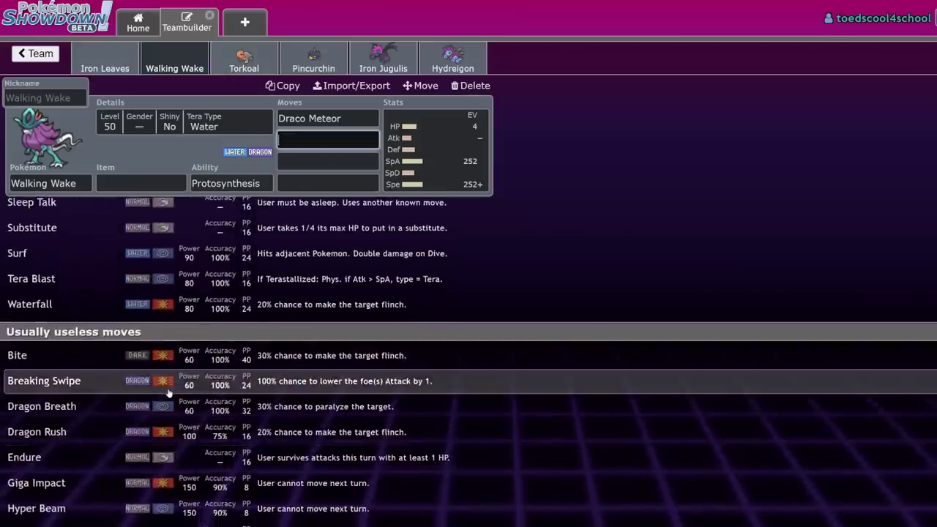
left_click(168, 393)
Step: Browse Walking Wake's move list for a third move
scroll(209, 315, "down", 5)
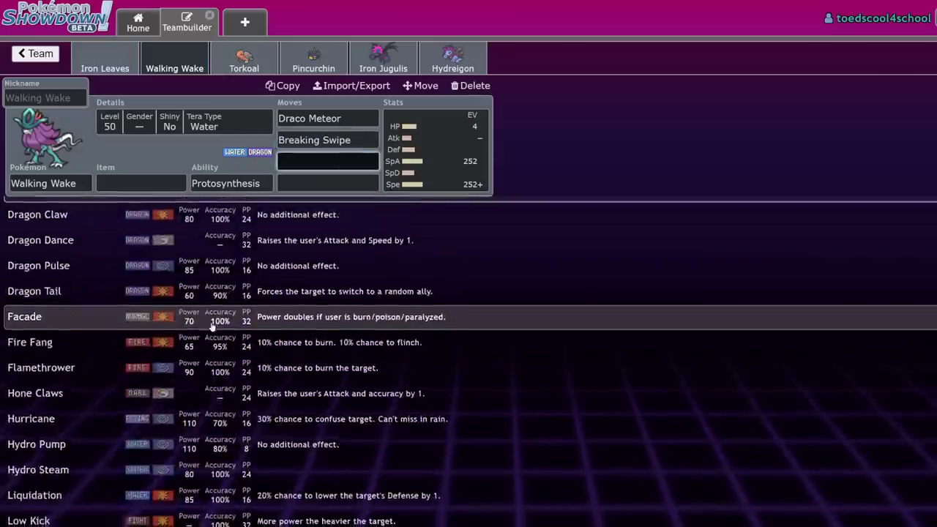
scroll(211, 327, "down", 6)
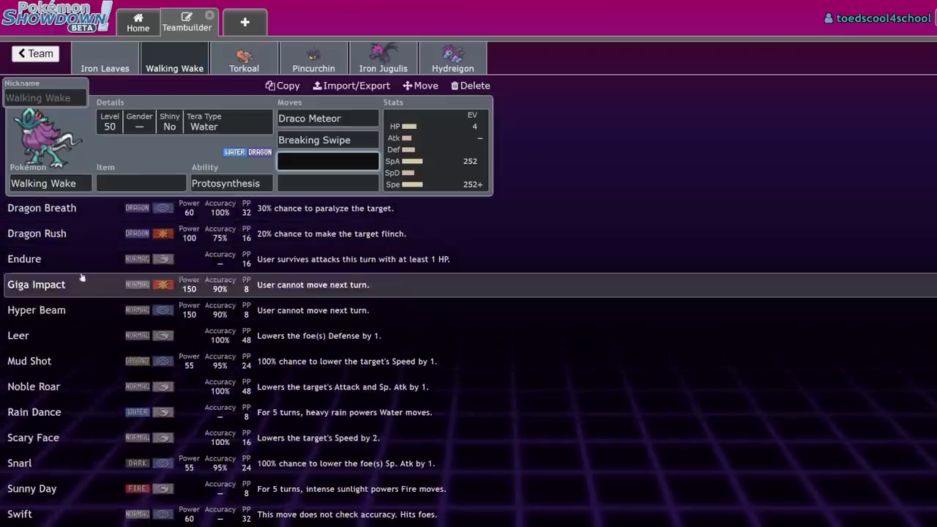
scroll(157, 241, "up", 3)
scroll(190, 307, "down", 5)
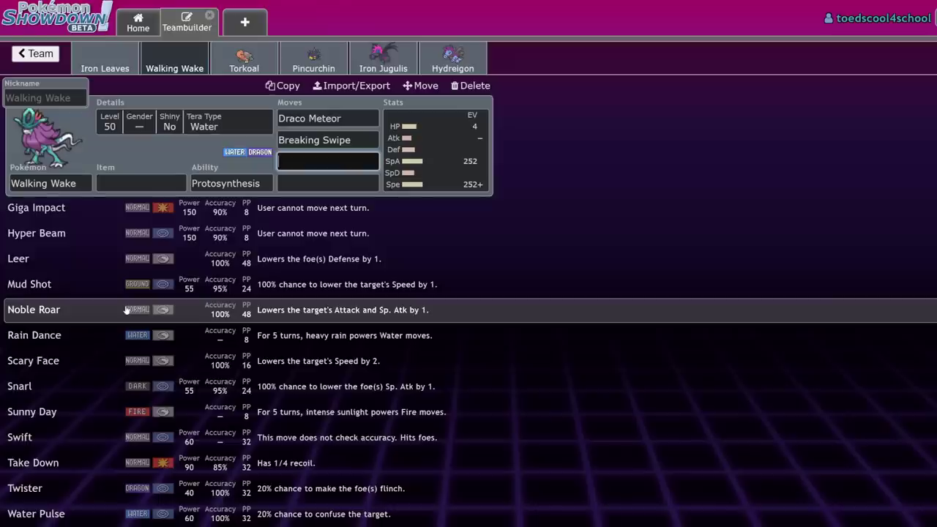
scroll(126, 308, "up", 1)
scroll(132, 373, "down", 1)
scroll(176, 441, "up", 7)
scroll(204, 443, "up", 4)
scroll(170, 308, "up", 4)
scroll(170, 308, "down", 5)
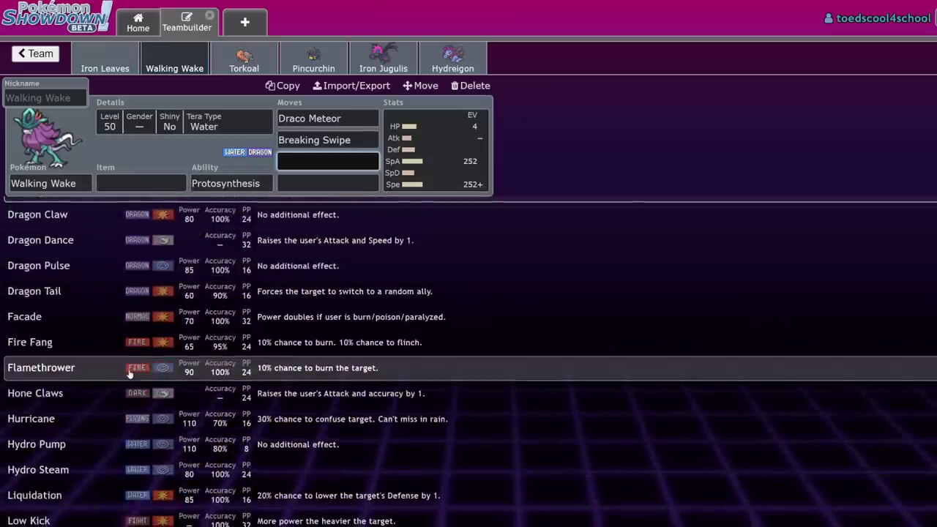
scroll(132, 366, "down", 1)
Step: Put Hydro Steam in Walking Wake's third move slot
left_click(38, 420)
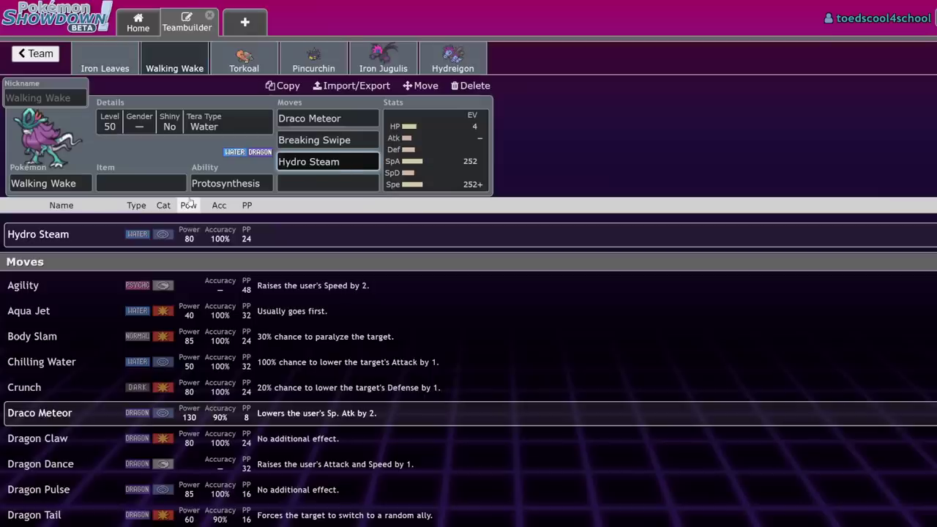
Step: Check Walking Wake's ability and Level 50, Water Tera Type details, then revisit Hydro Steam's move options
left_click(233, 186)
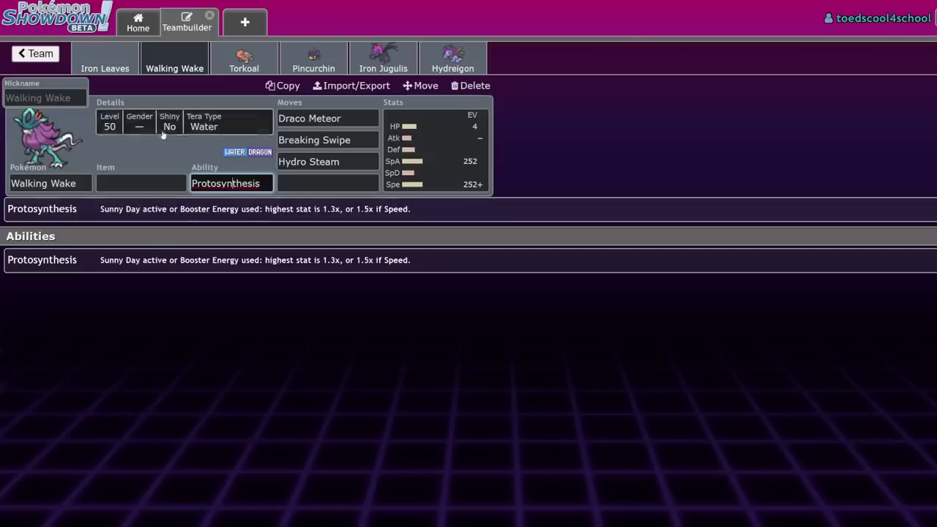
left_click(161, 133)
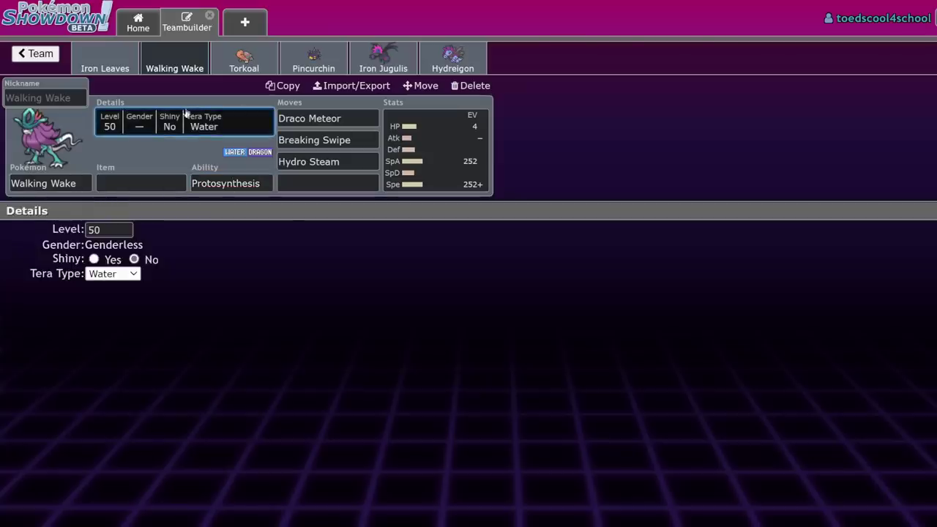
left_click(358, 162)
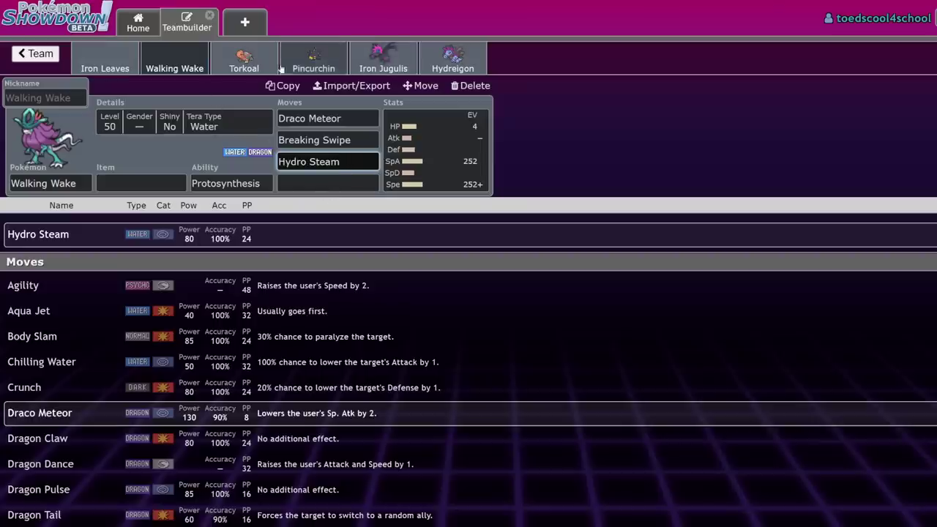
Step: Replace Hydreigon with Palafin-Hero holding a Utility Umbrella
left_click(451, 58)
left_click(472, 85)
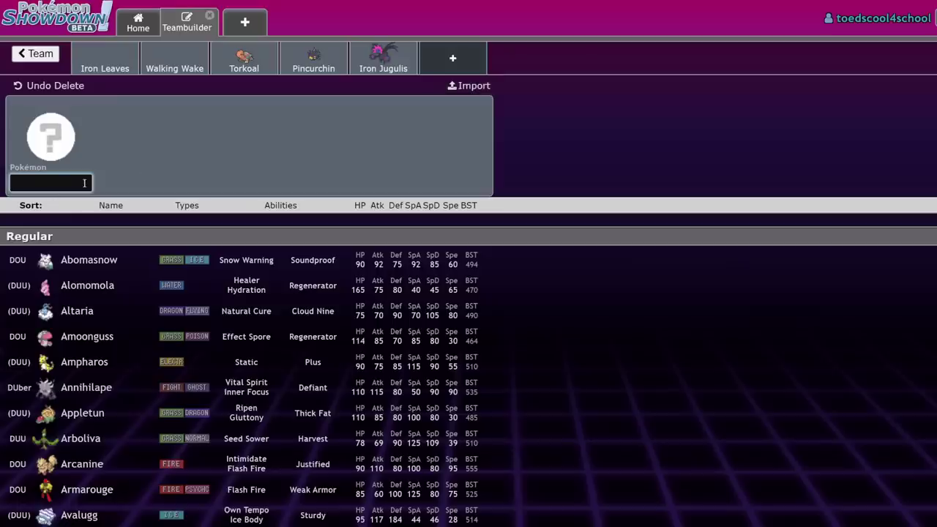
type("pala")
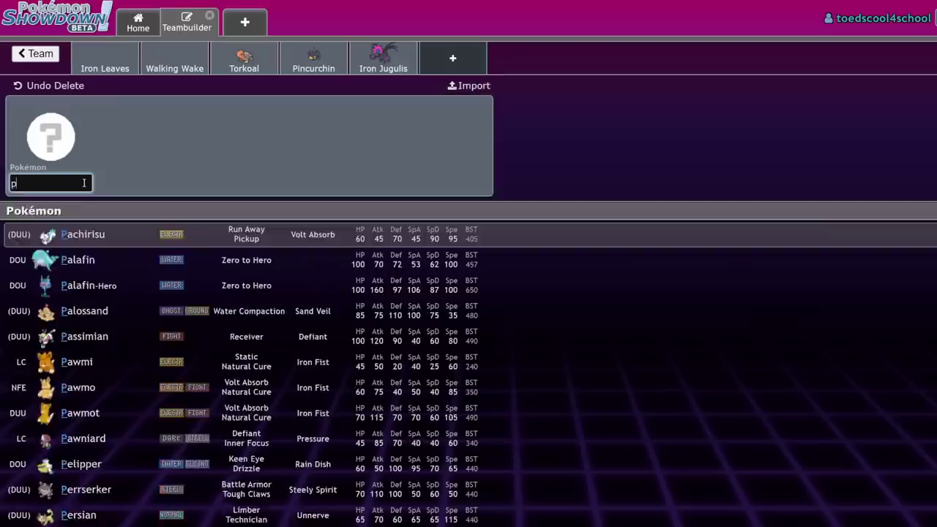
left_click(246, 261)
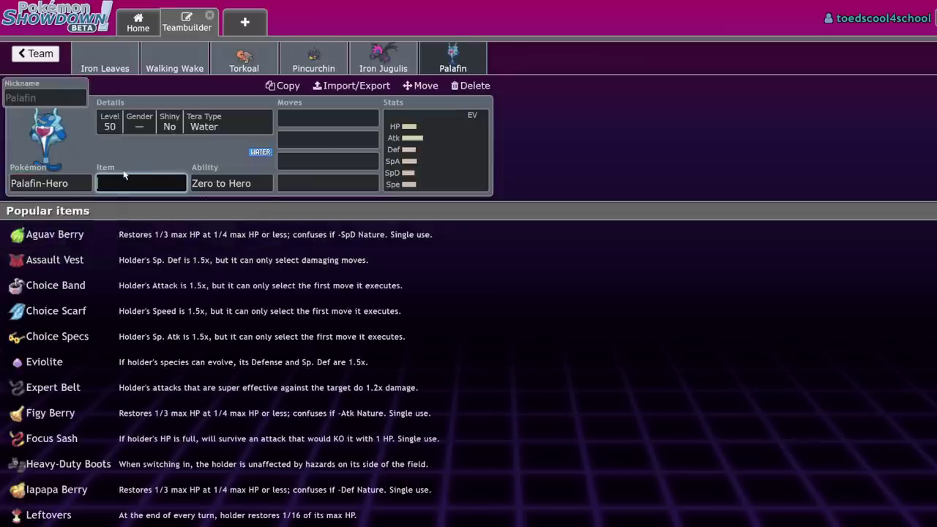
type("uti")
key("Return")
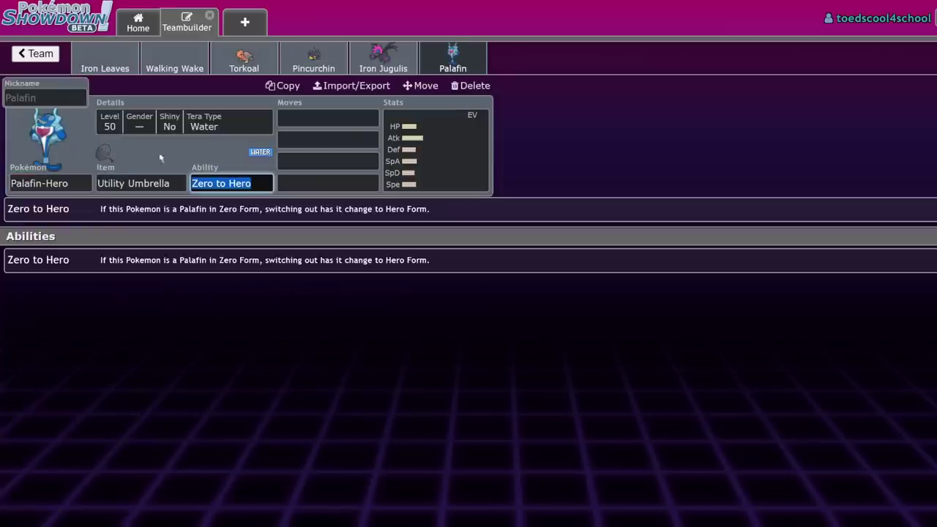
Step: Review Walking Wake's EVs and ability, plus Torkoal's EV spread
left_click(174, 62)
left_click(463, 181)
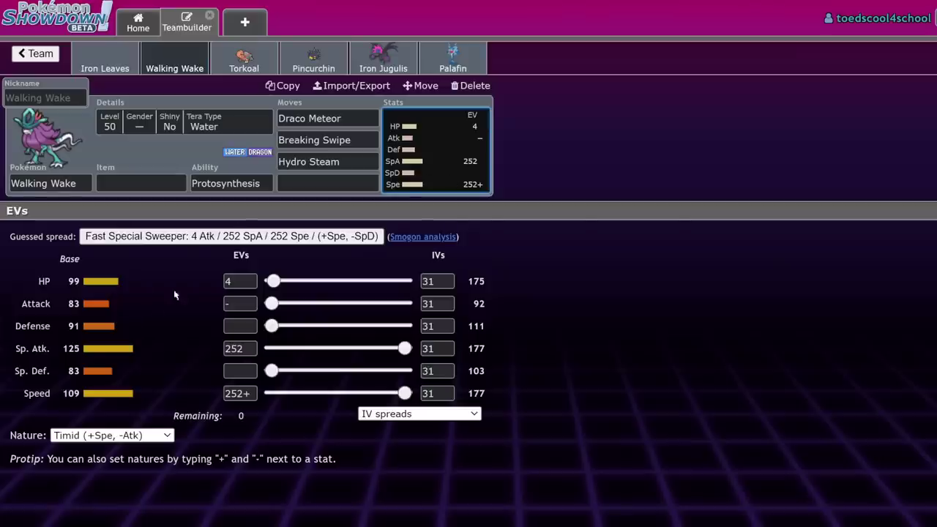
left_click(227, 183)
left_click(262, 72)
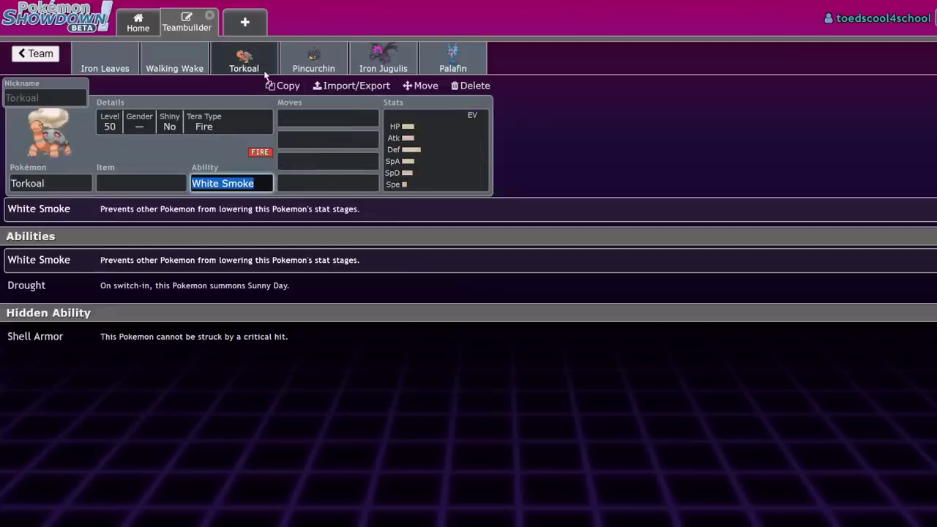
left_click(437, 158)
left_click(174, 63)
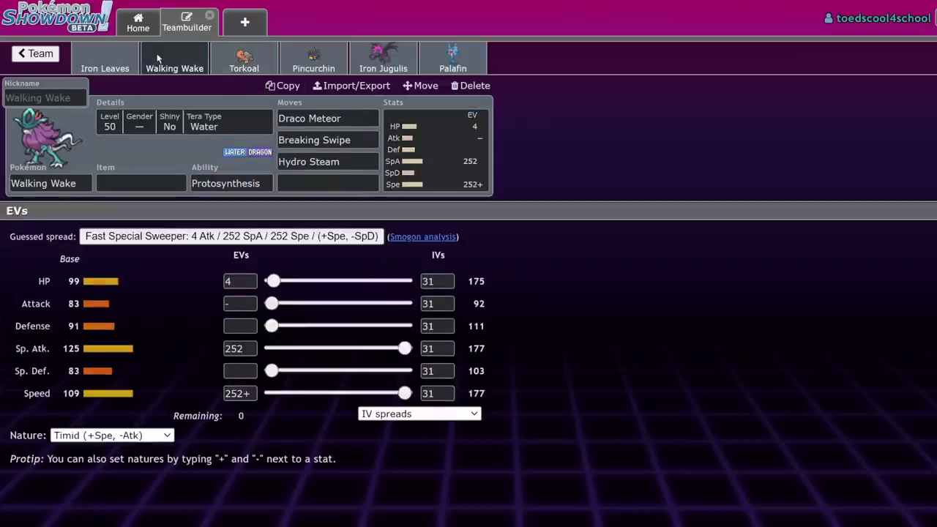
Step: Try Walking Wake's Sp. Atk EVs at 244, restore them to 252, then view Torkoal
left_click(249, 184)
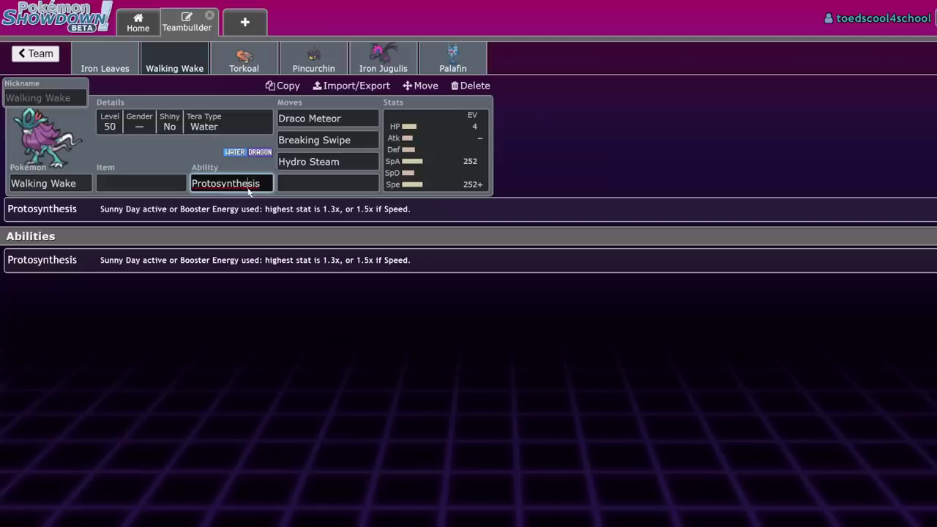
left_click(458, 168)
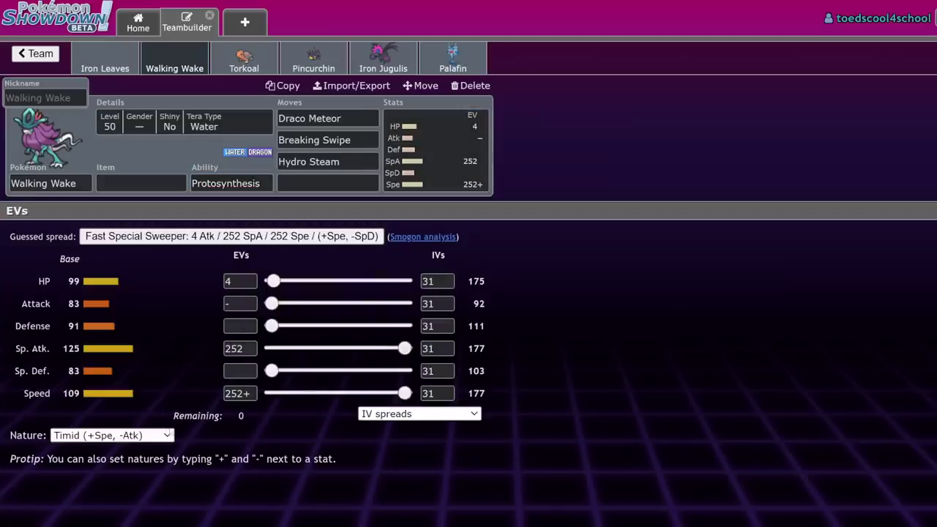
mouse_move(469, 348)
left_mouse_down()
mouse_move(510, 395)
mouse_move(429, 389)
mouse_move(462, 356)
left_mouse_up()
double_click(470, 348)
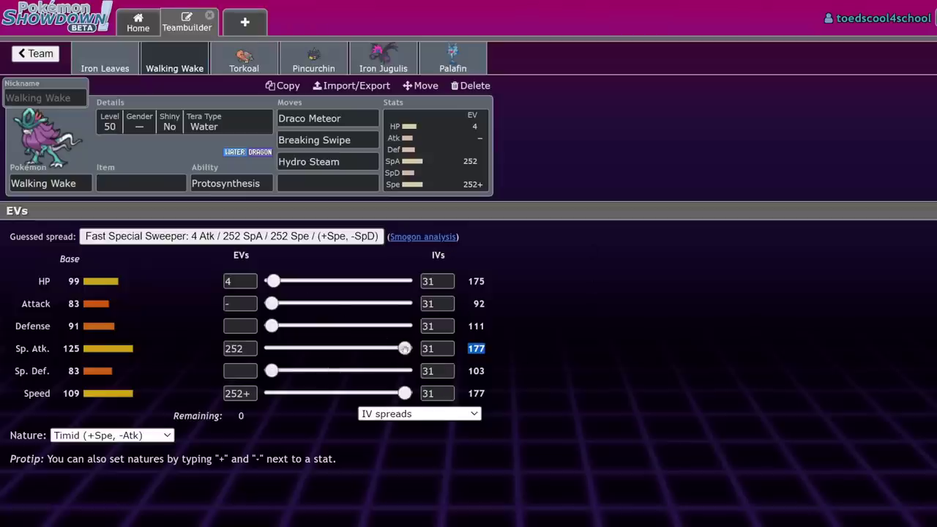
left_click_drag(404, 348, 400, 349)
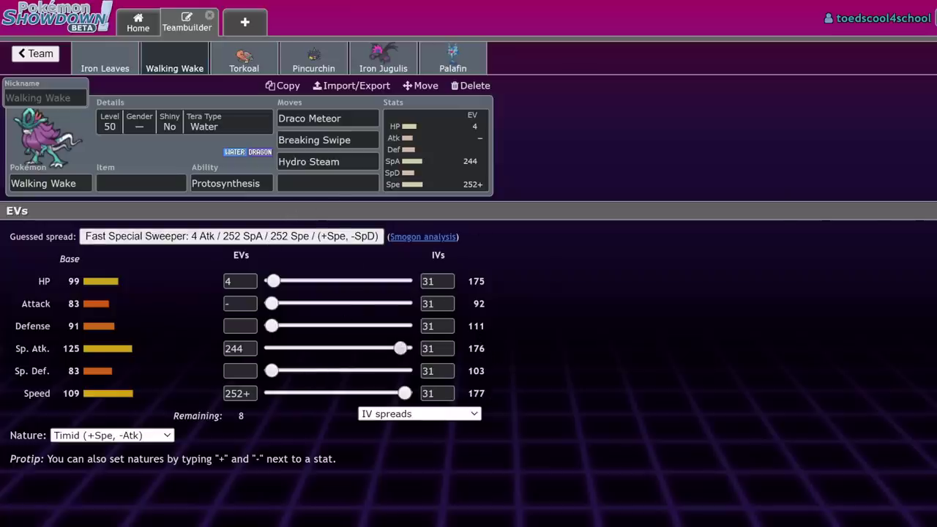
left_click_drag(400, 348, 405, 349)
left_click(236, 59)
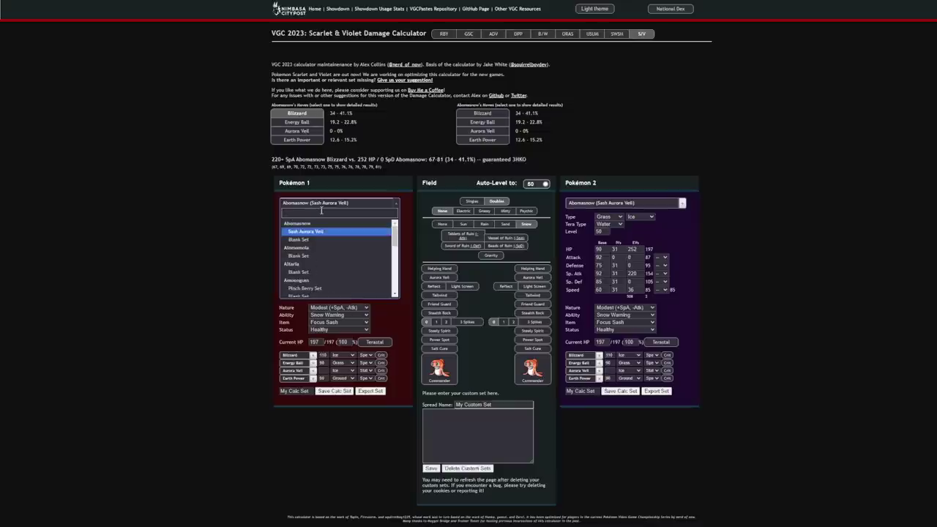
Step: Load Walking Wake and Groudon Blank Sets as Pokémon 1 and 2 in the calculator
type("wal")
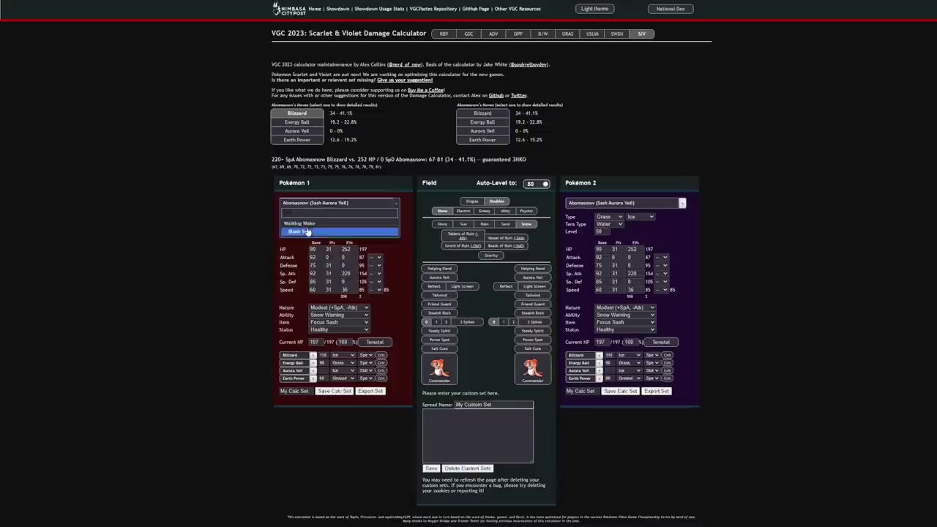
left_click(310, 233)
left_click(584, 205)
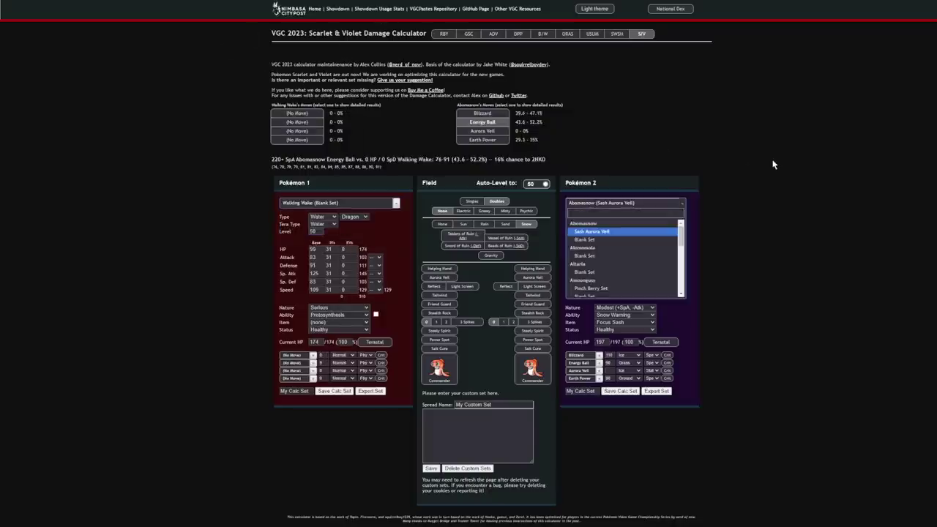
type("grou")
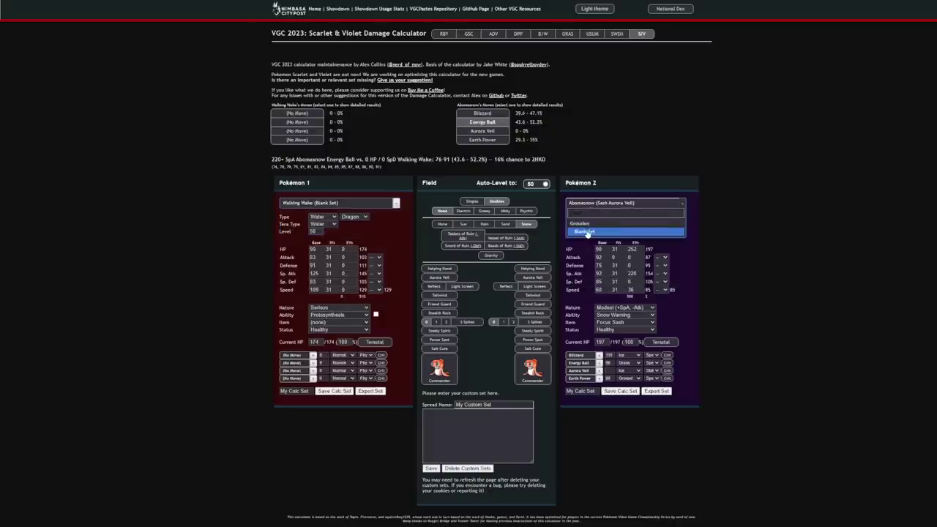
left_click(586, 232)
Step: Give Groudon 252 HP / 4 Sp. Def EVs and make Walking Wake Timid
left_click(631, 249)
type("252")
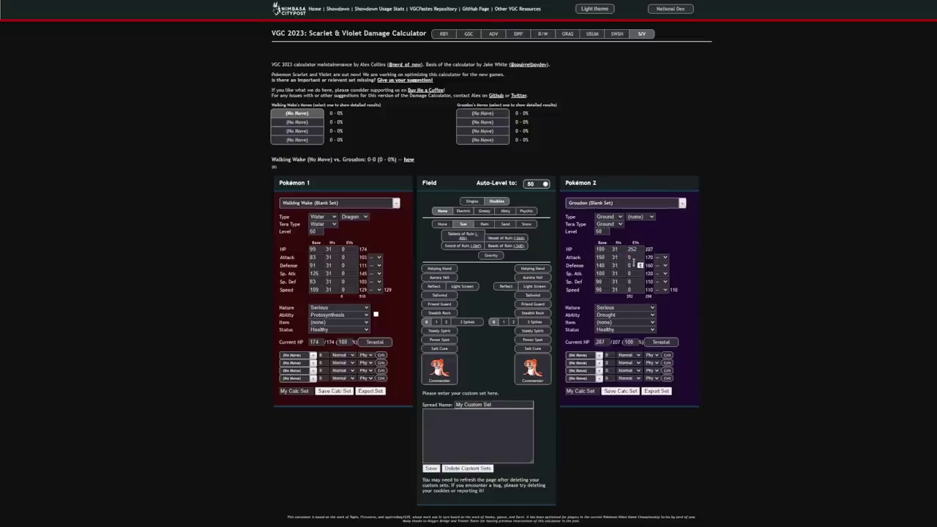
left_click(630, 281)
left_click(619, 290)
left_click(333, 311)
left_click(331, 333)
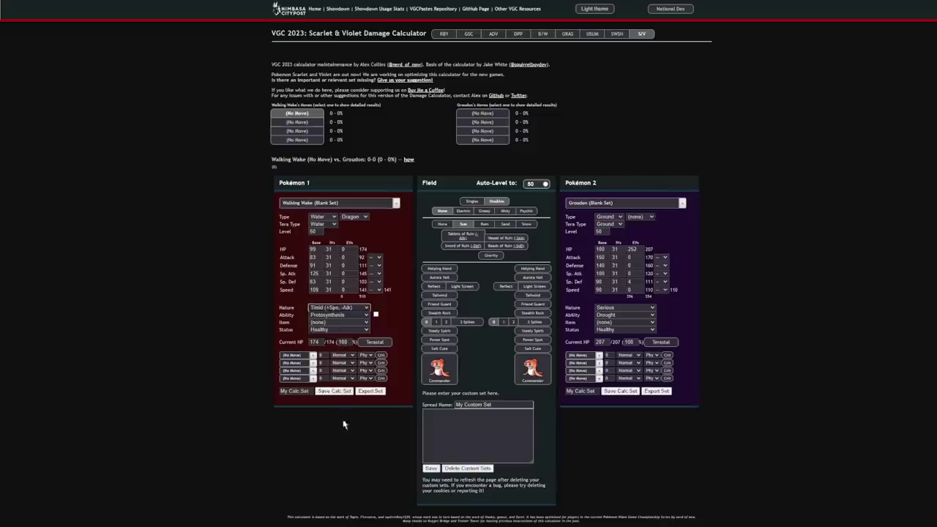
left_click(298, 356)
Step: Give Walking Wake Hydro Steam with 252 Sp. Atk and 252 Speed EVs
type("hydro")
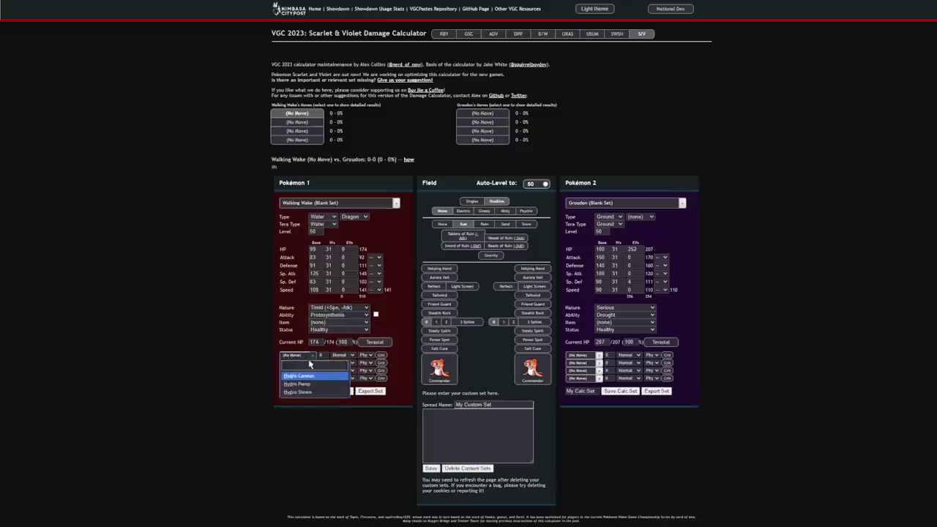
left_click(308, 393)
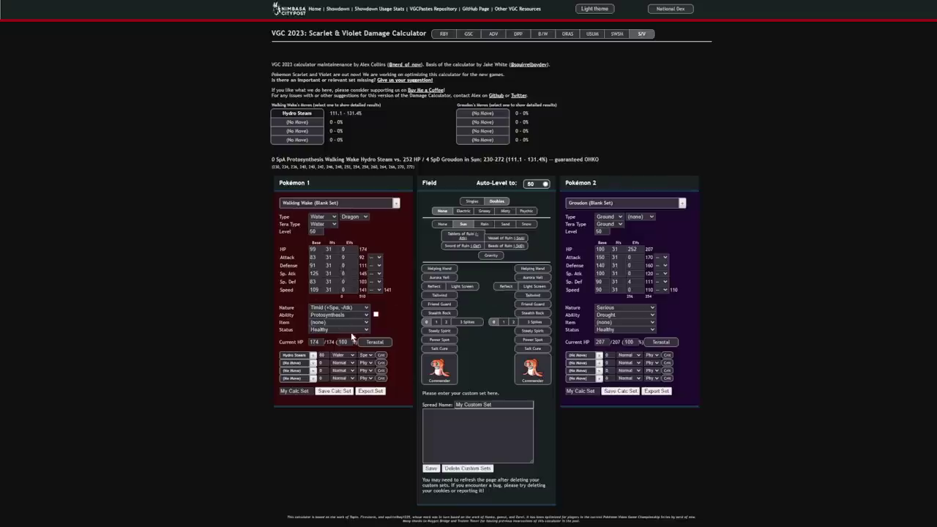
left_click(344, 273)
type("252")
left_click(357, 131)
left_click(344, 290)
type("252")
left_click(388, 155)
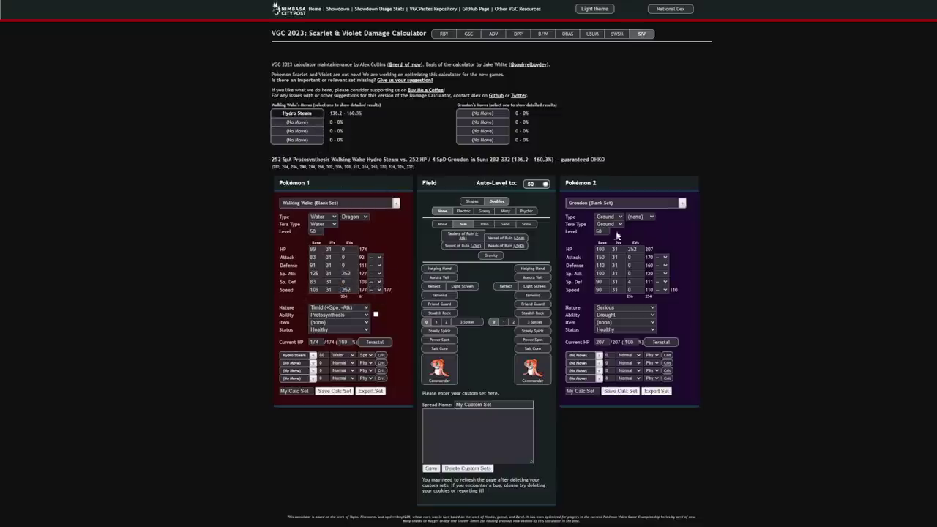
Step: Give Groudon an Assault Vest and change Walking Wake's nature to Modest
left_click(613, 329)
type("ssault Vest")
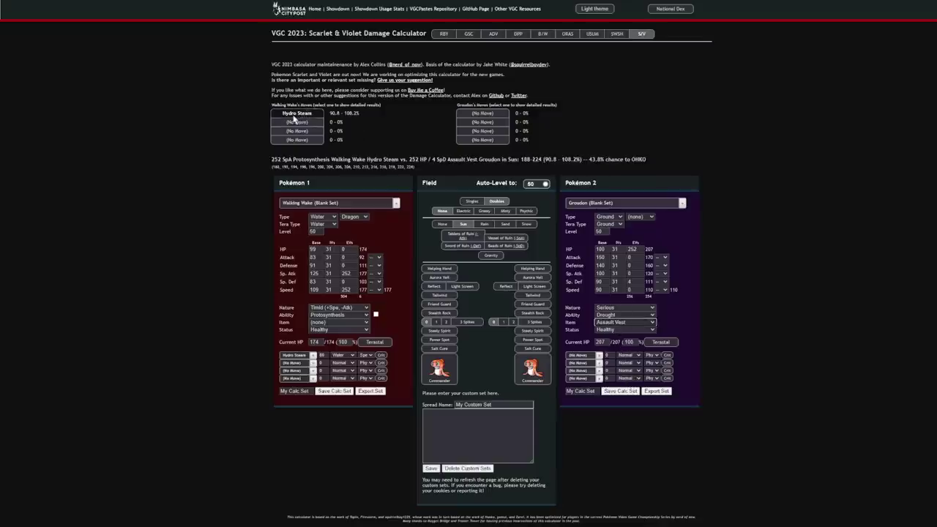
left_click(352, 309)
type("mm")
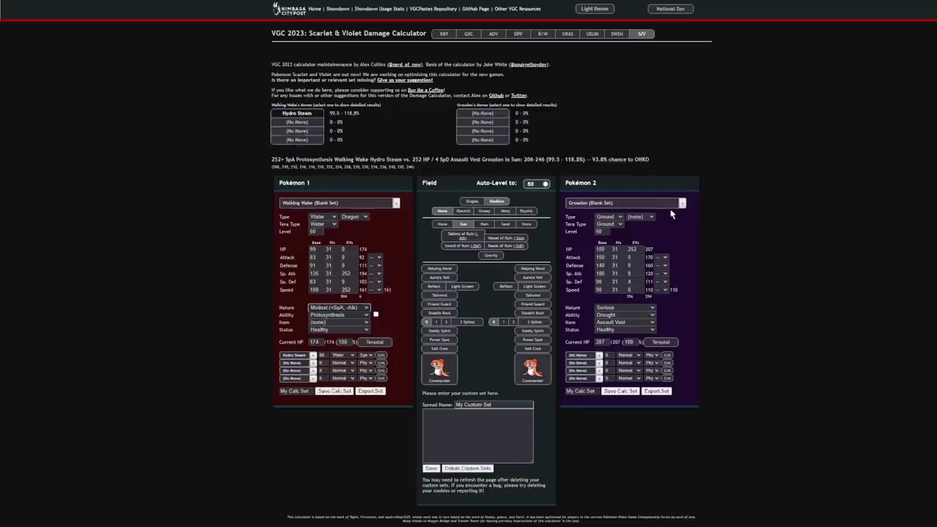
left_click(643, 203)
Step: Make Torkoal's Charcoal Set the defender and set Walking Wake to Timid with Tera Water
type("tork")
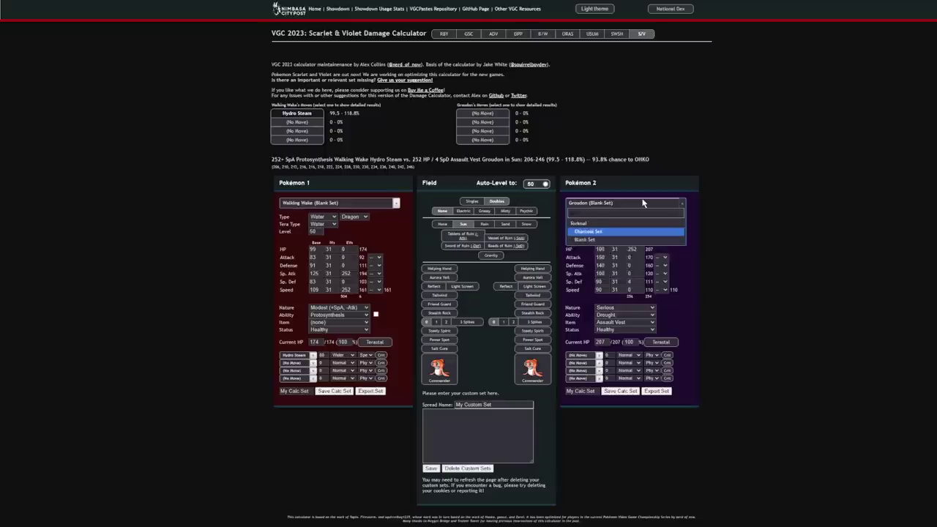
left_click(589, 232)
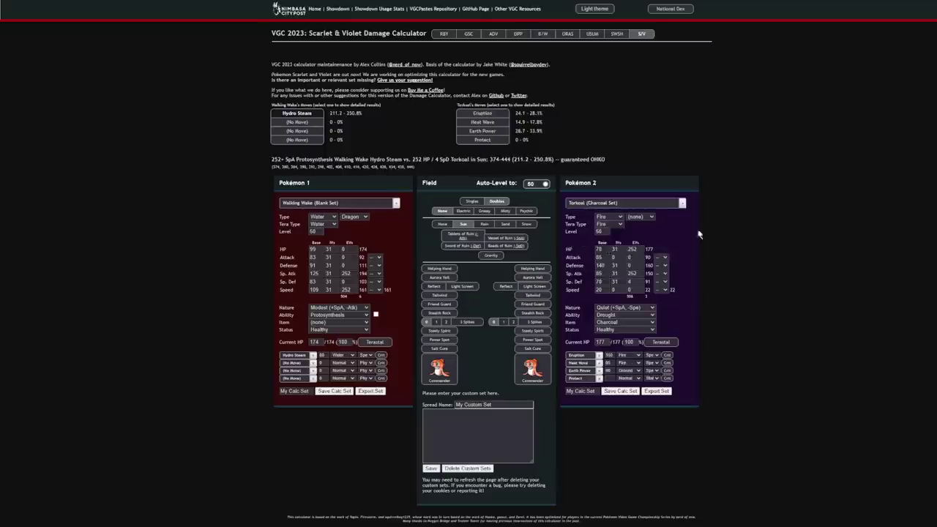
left_click(344, 311)
left_click(335, 344)
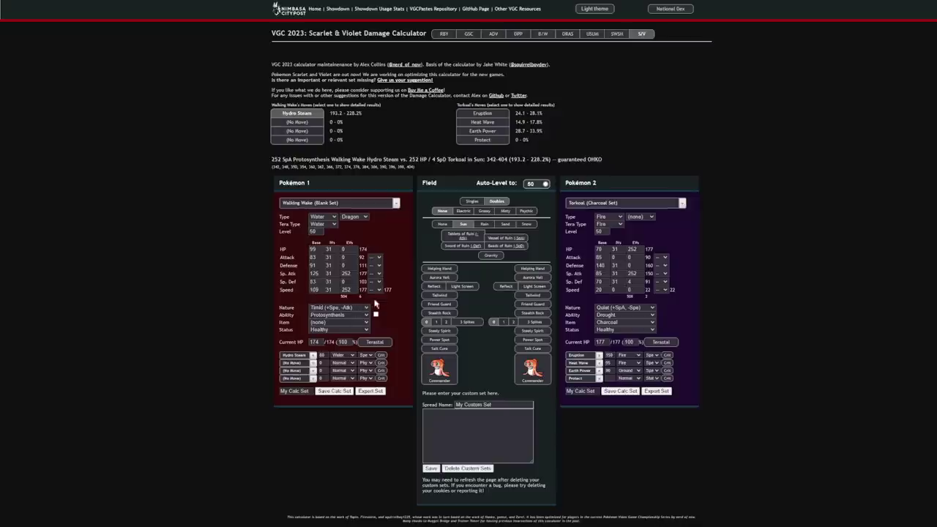
left_click(375, 344)
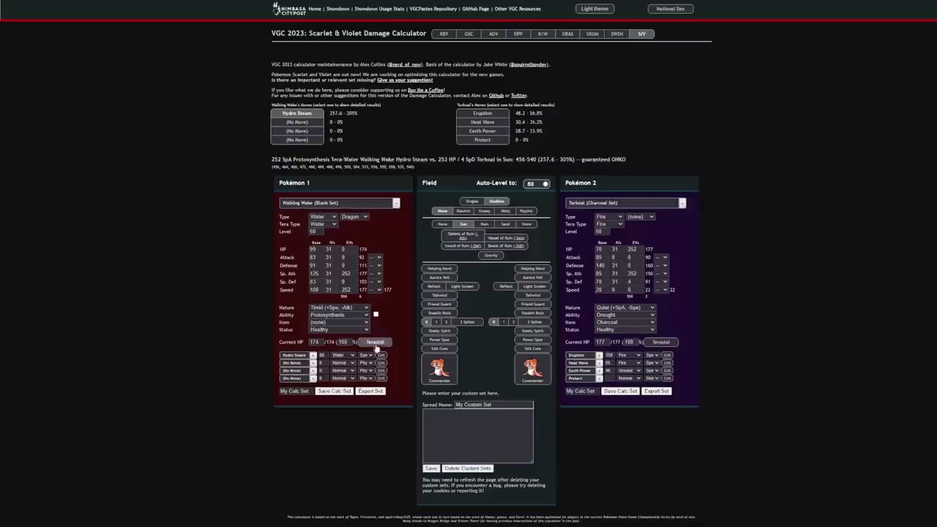
left_click(606, 203)
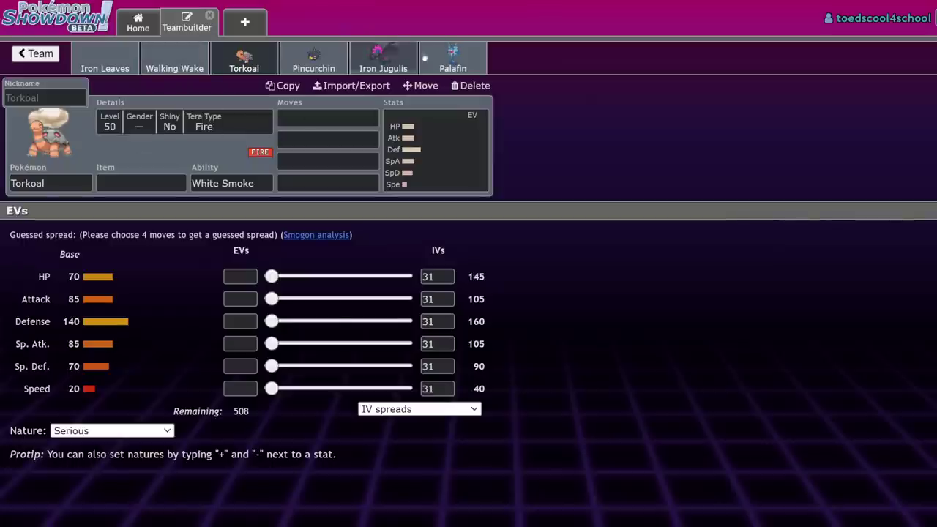
Step: Delete Palafin from the team
left_click(314, 58)
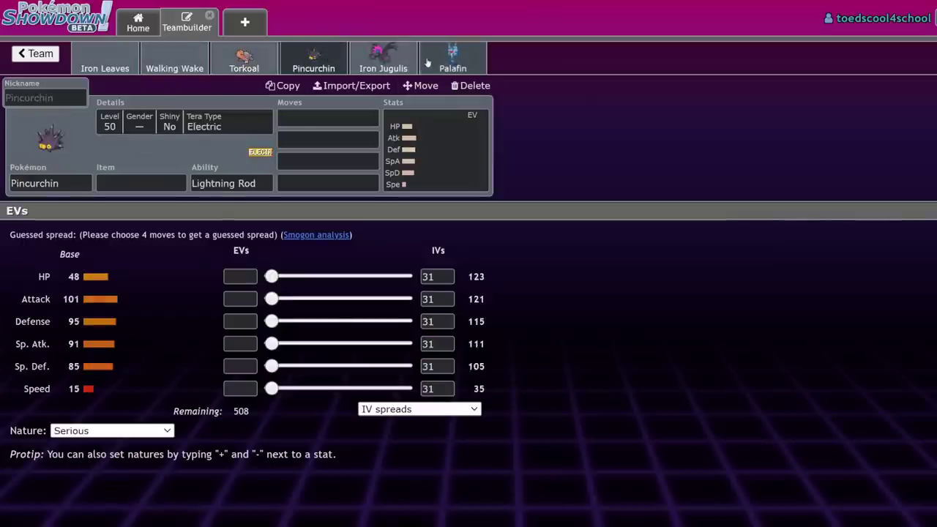
left_click(427, 63)
left_click(473, 85)
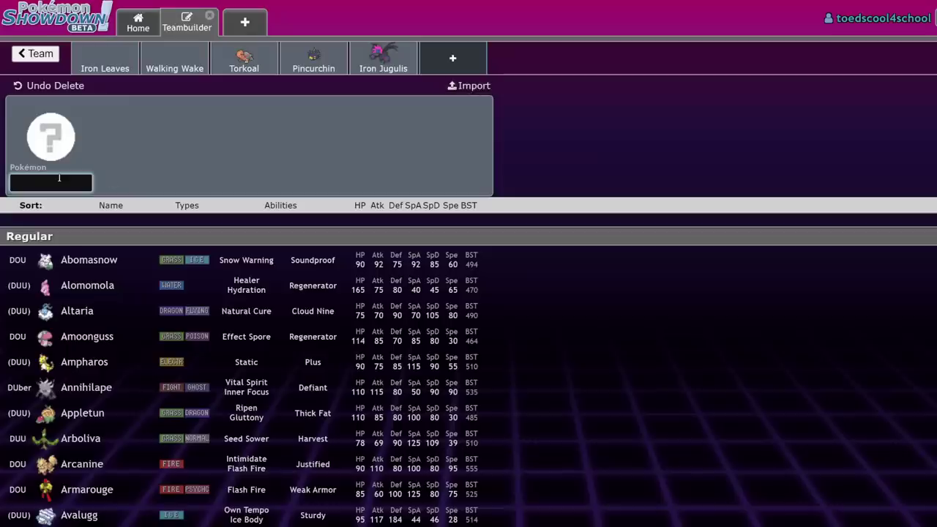
Step: Fill the empty slot with Slither Wing, replacing a first pick of Iron Moth
type("iron")
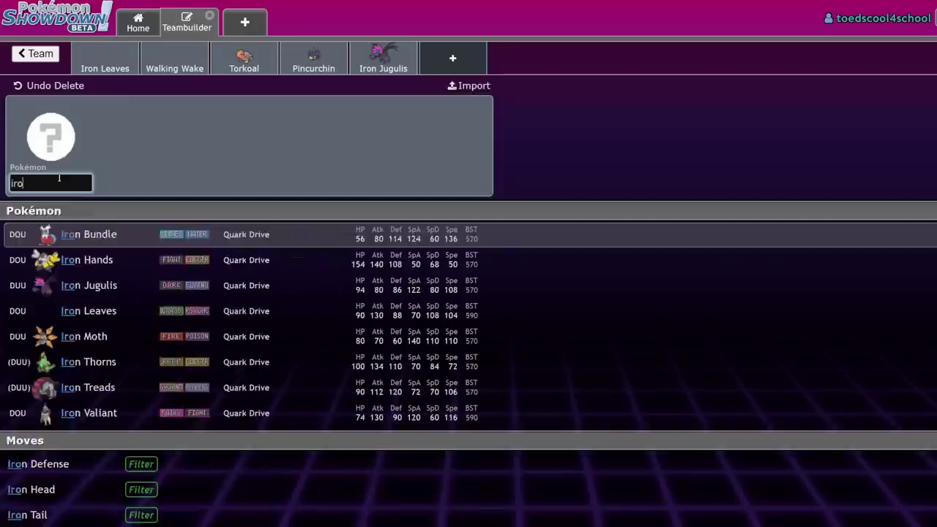
left_click(156, 341)
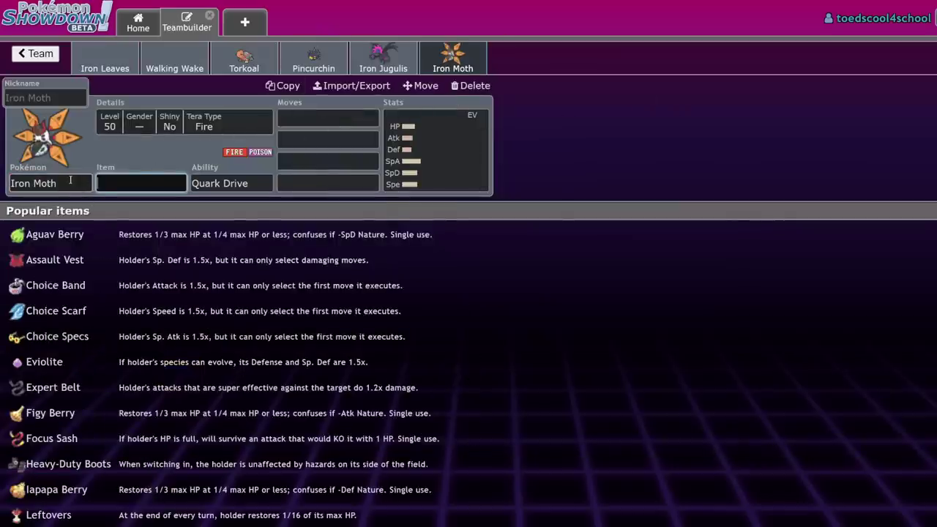
left_click(70, 180)
type("sli")
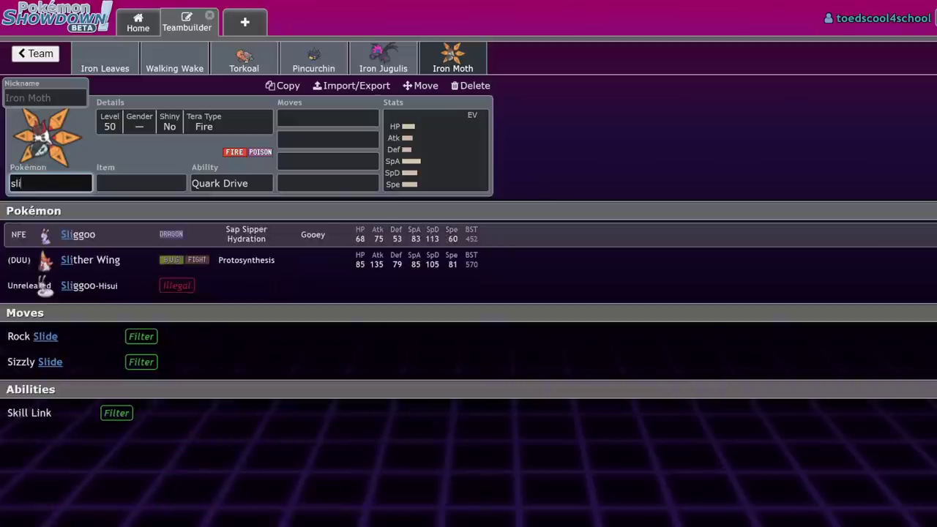
left_click(253, 262)
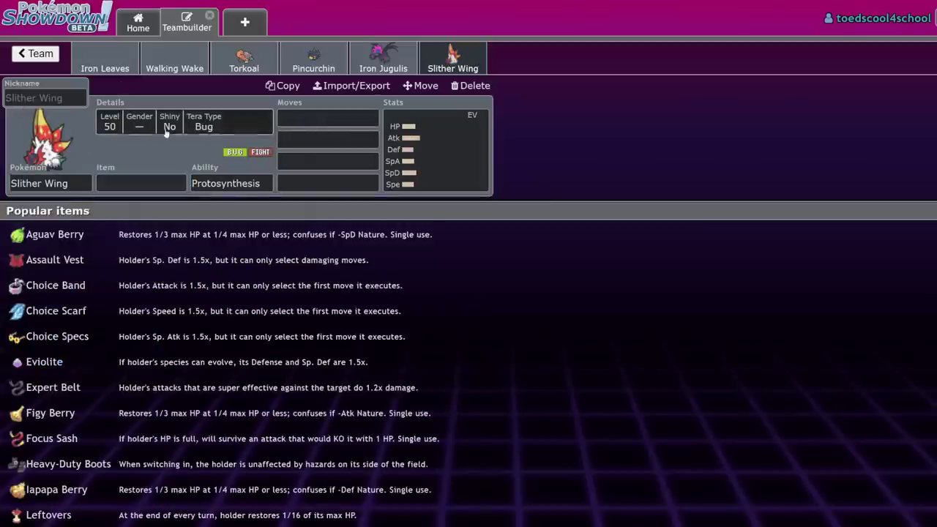
Step: Set Slither Wing's Tera Type to Fire and give it Flare Blitz as the first move
left_click(114, 125)
key("f")
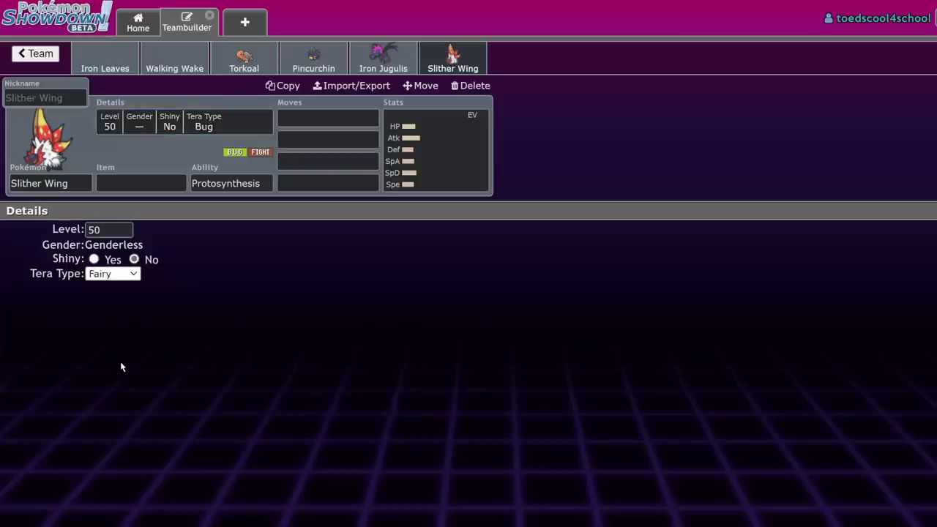
key("i")
left_click(301, 120)
type("fla")
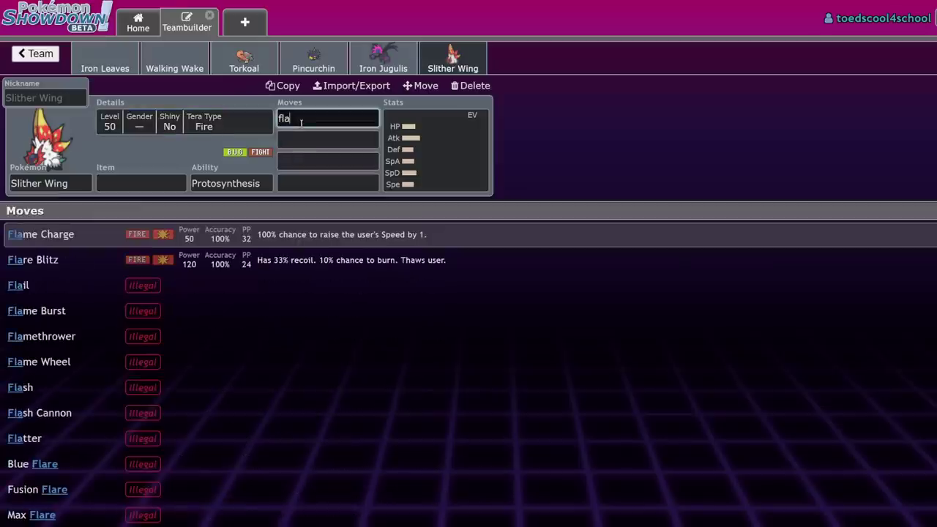
left_click(200, 262)
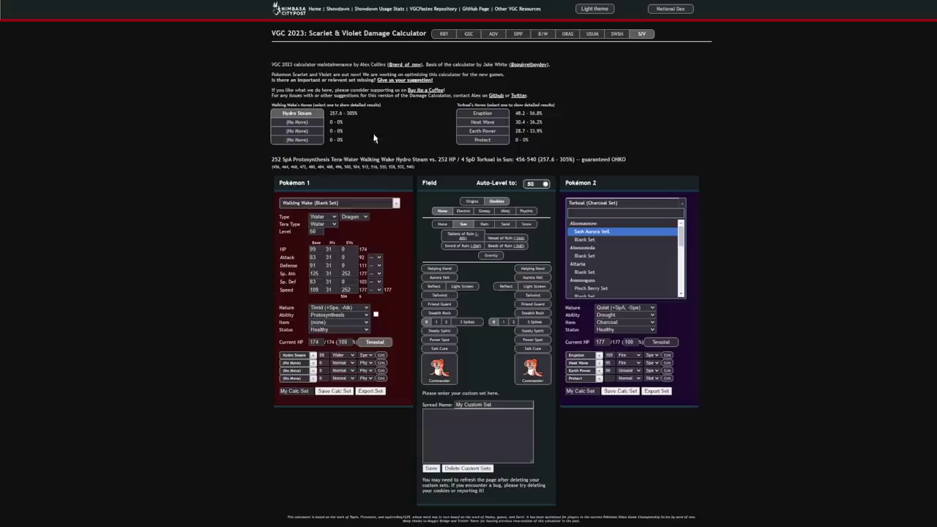
left_click(373, 138)
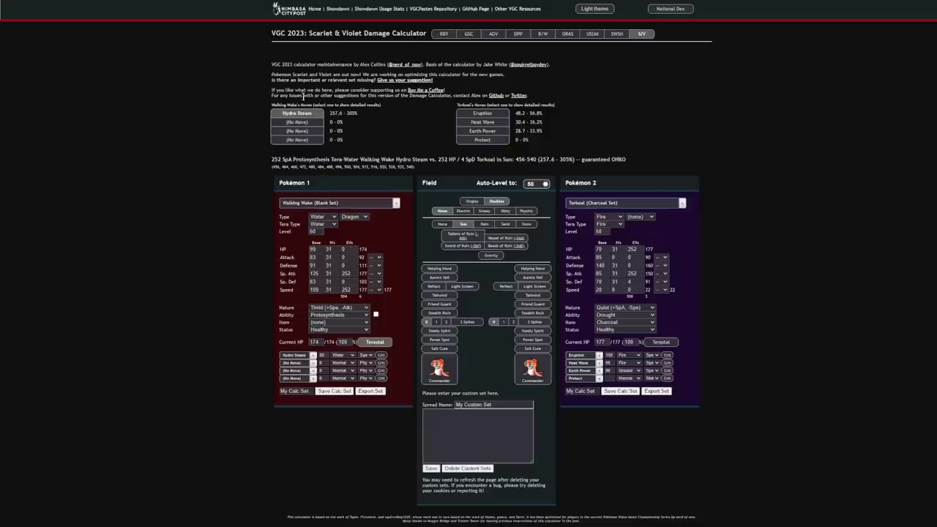
Step: Set Flutter Mane's Sash Set as defender and show Hydro Steam's damage in Sun
left_click(634, 208)
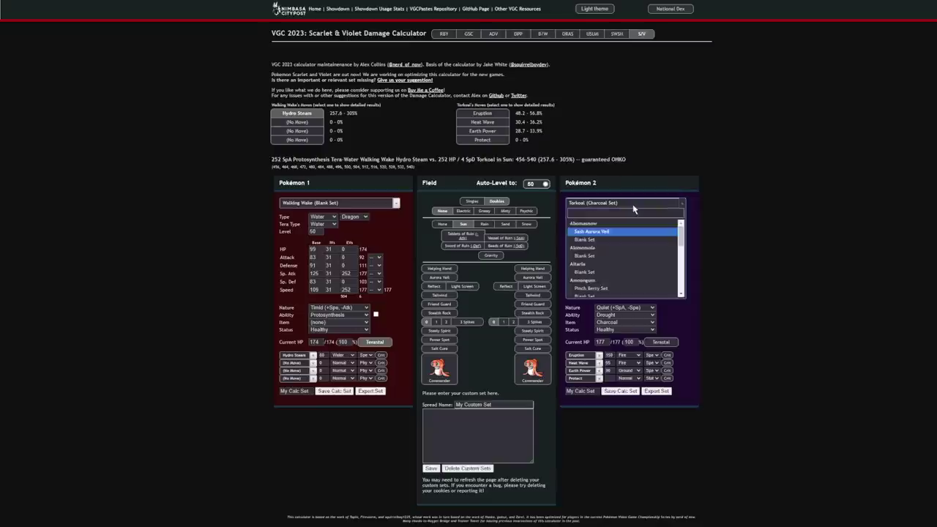
type("flutter")
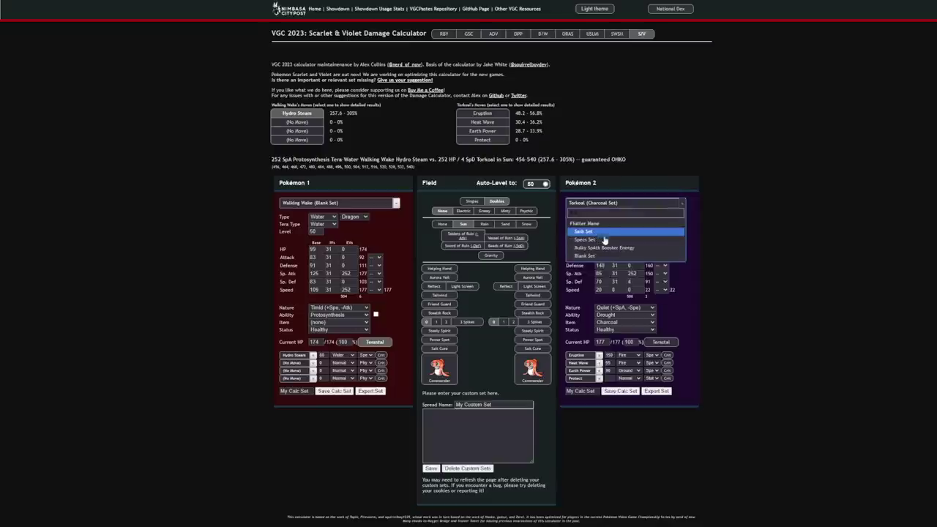
left_click(604, 231)
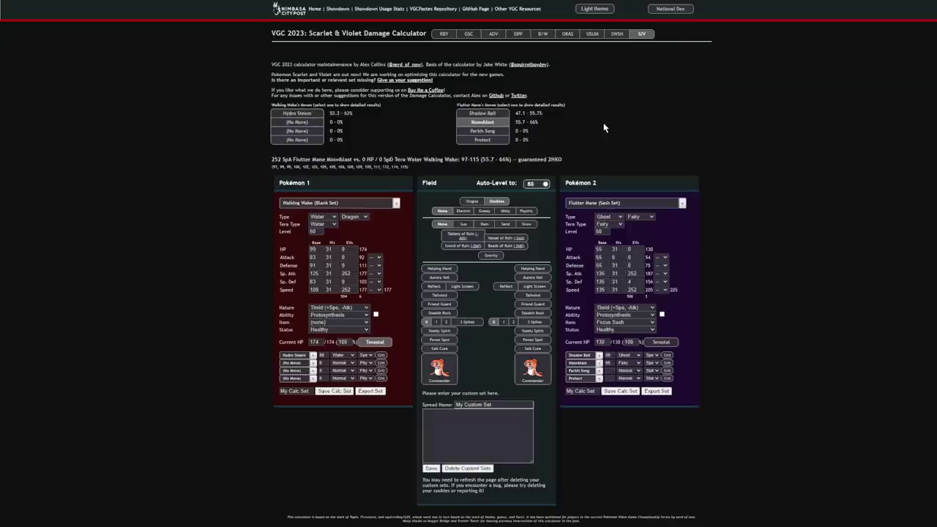
left_click(309, 116)
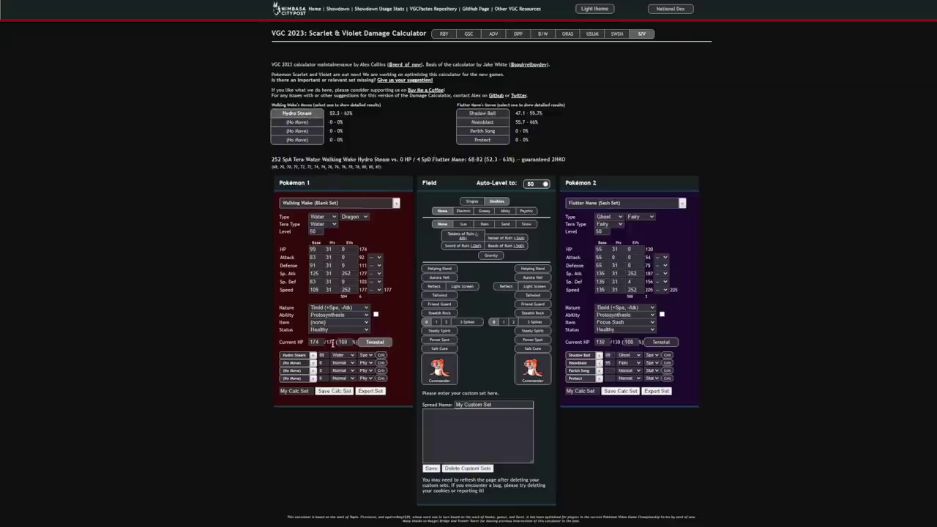
left_click(464, 224)
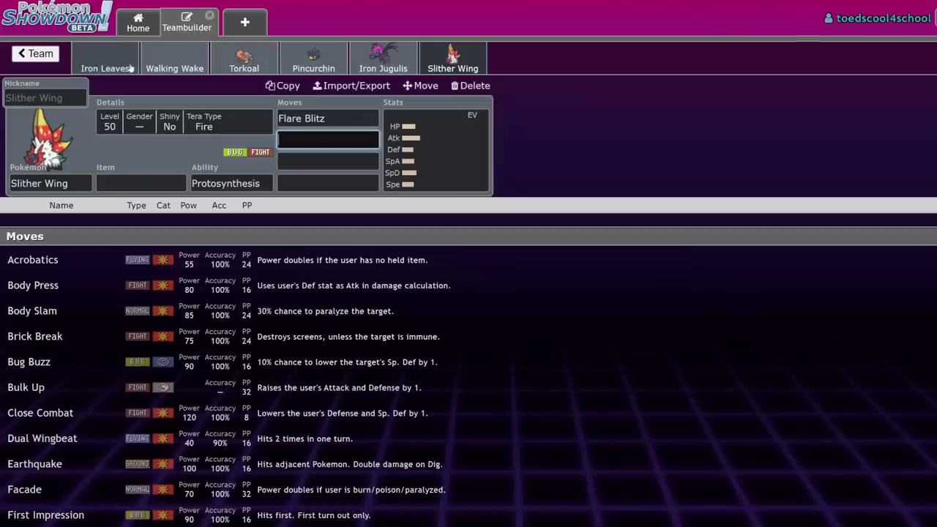
Step: Start a new team in the VGC 2023 Series 2 format
left_click(108, 65)
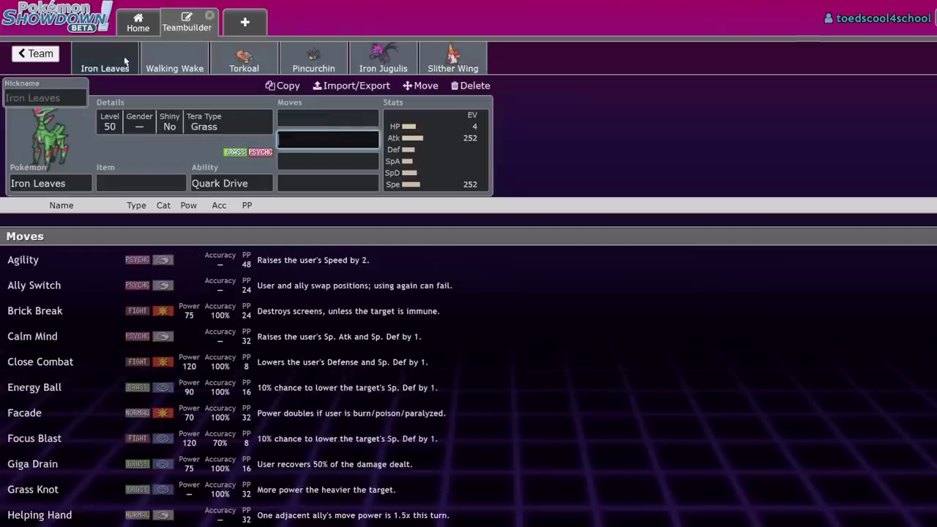
left_click(174, 63)
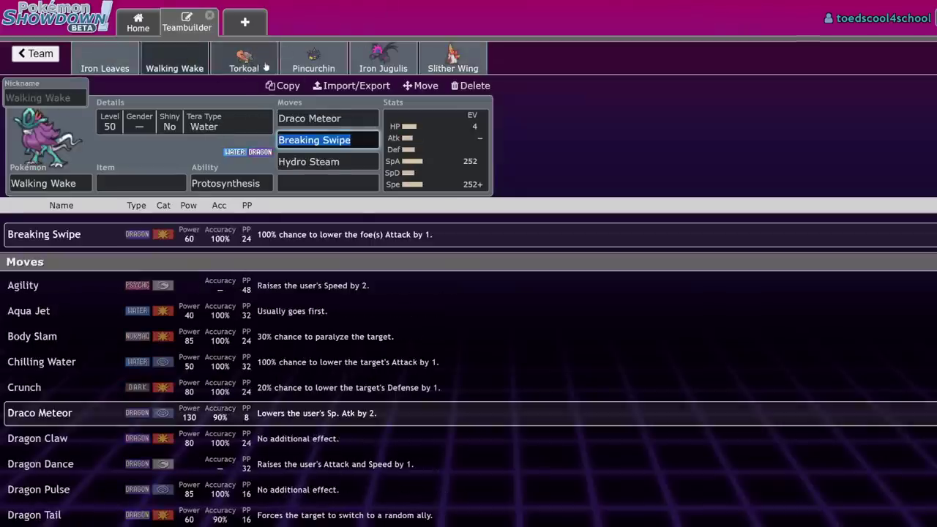
left_click(45, 53)
left_click(31, 54)
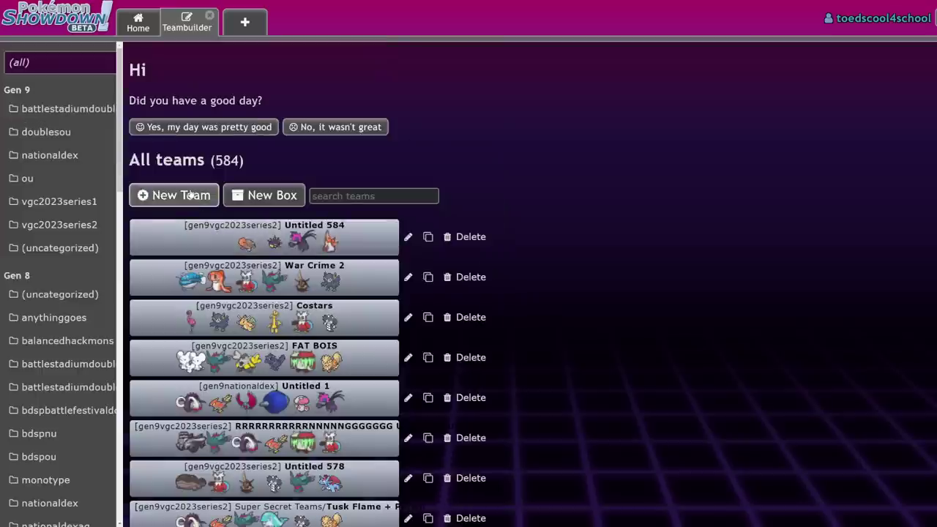
left_click(170, 194)
left_click(97, 231)
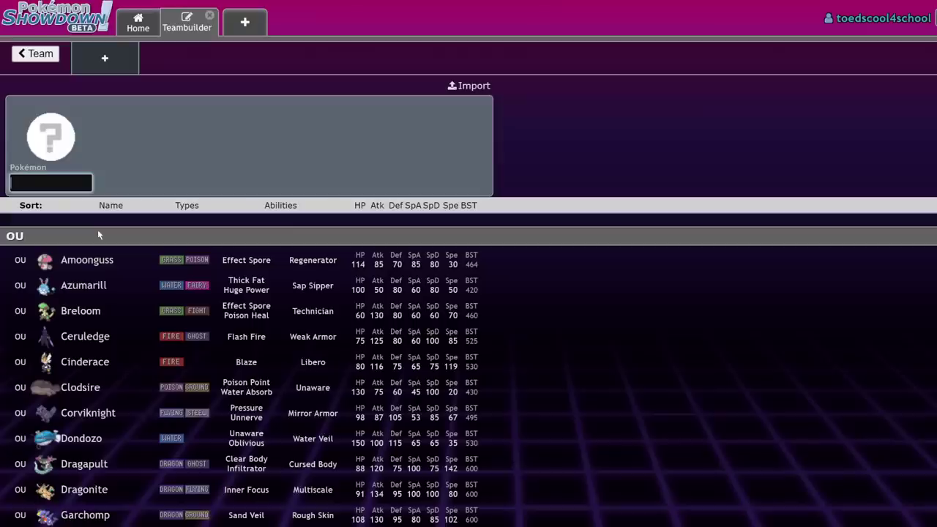
left_click(35, 53)
left_click(94, 115)
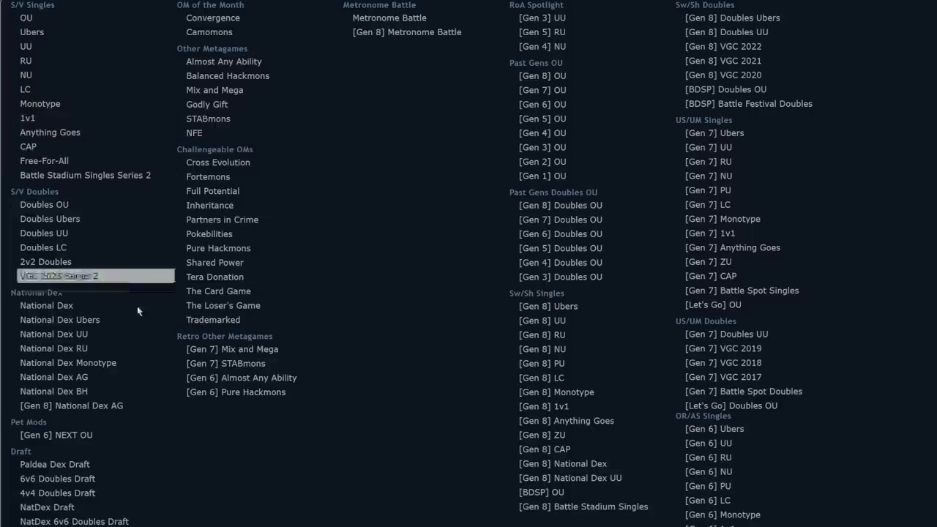
left_click(80, 278)
Step: Add Torkoal and Iron Hands to the new team
left_click(85, 239)
type("tork")
key("Return")
left_click(173, 59)
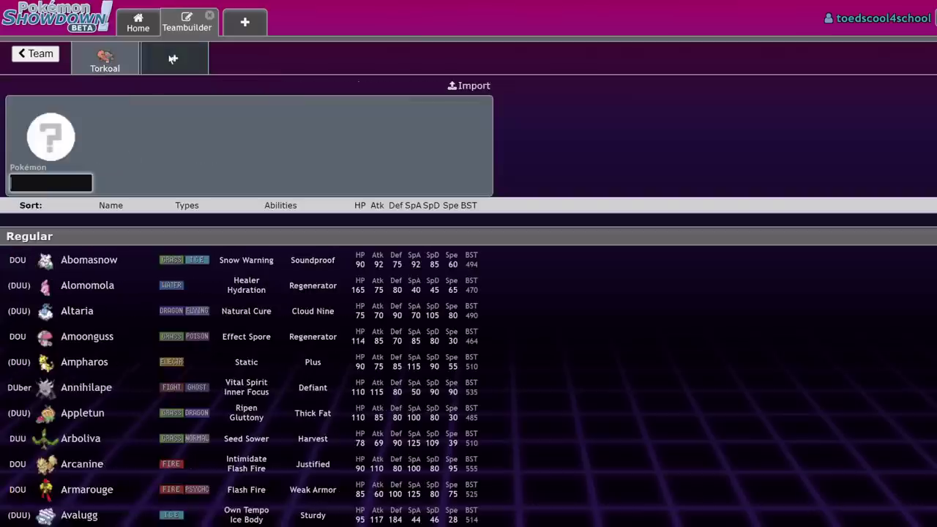
type("iron")
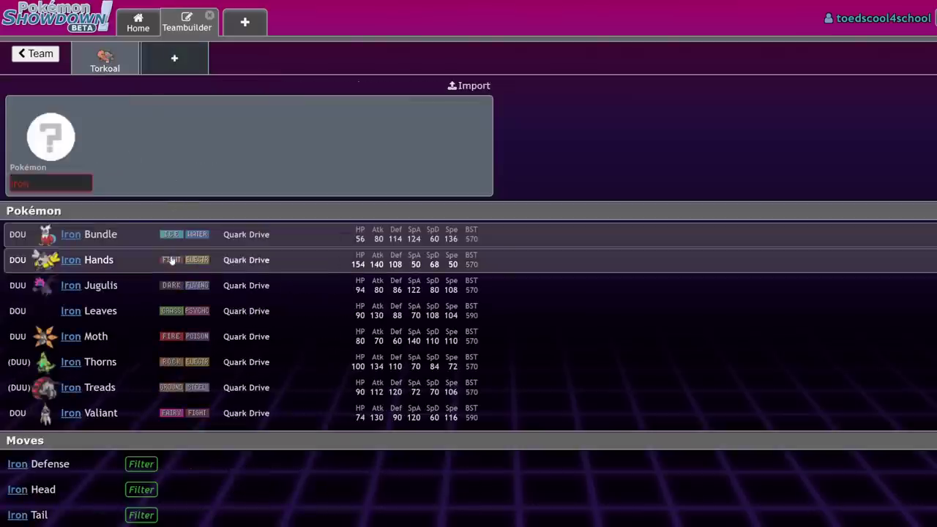
left_click(171, 259)
Step: Add Indeedee-F, then delete it and add Farigiraf instead
left_click(227, 62)
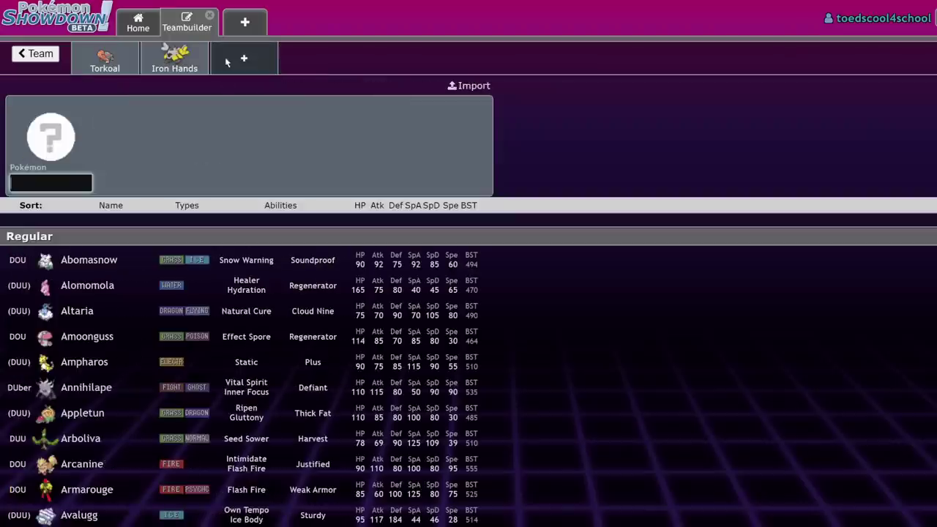
type("indee")
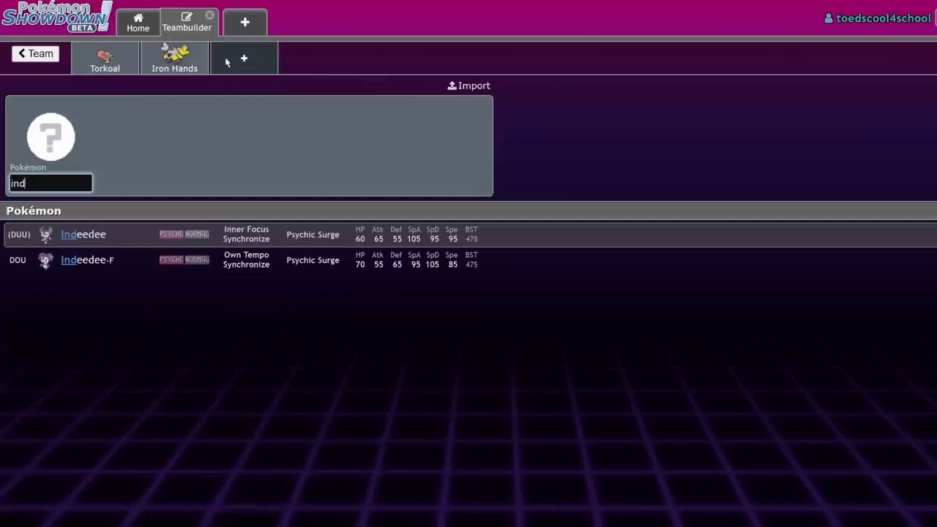
left_click(154, 267)
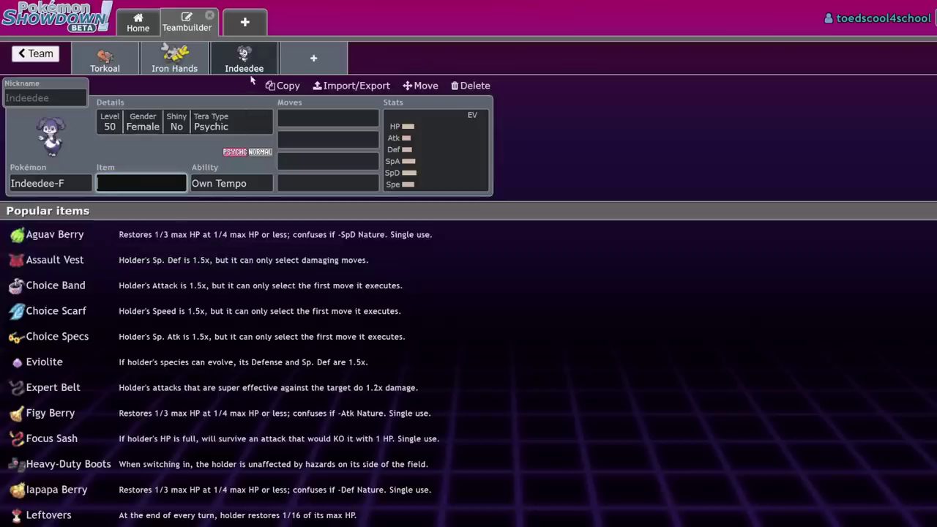
left_click(468, 85)
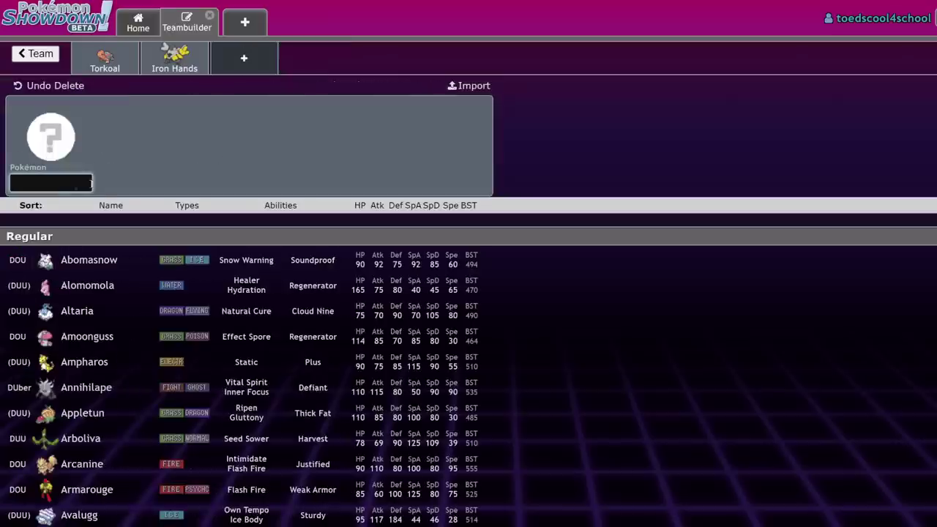
type("fari")
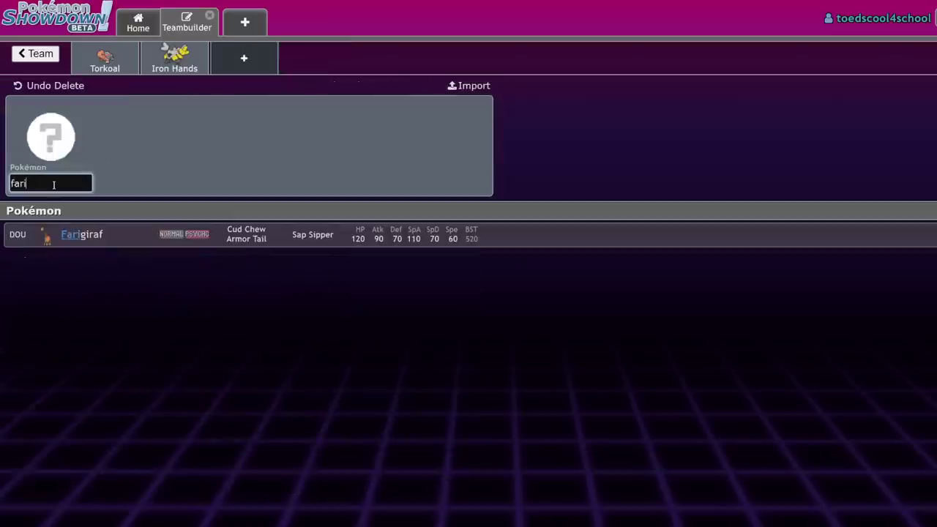
key("Return")
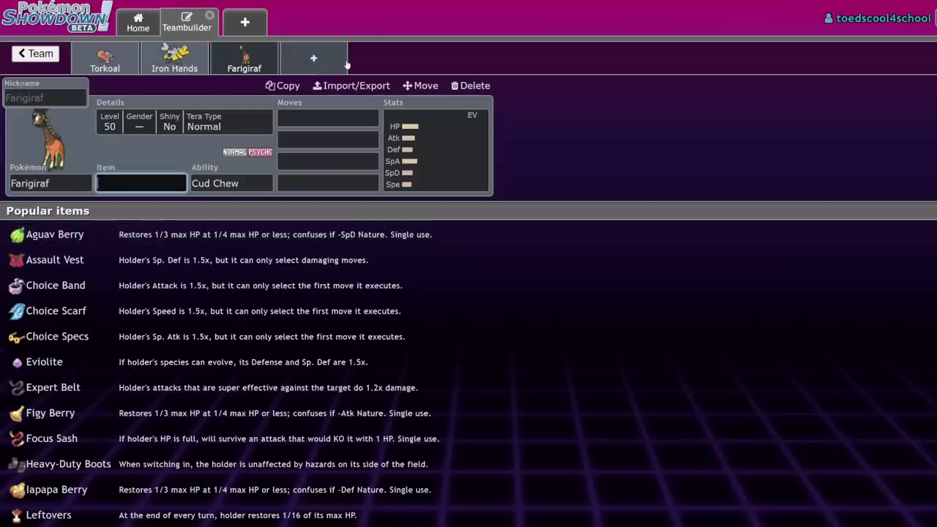
Step: Add Amoonguss as the fourth member and review the team's sets
left_click(313, 58)
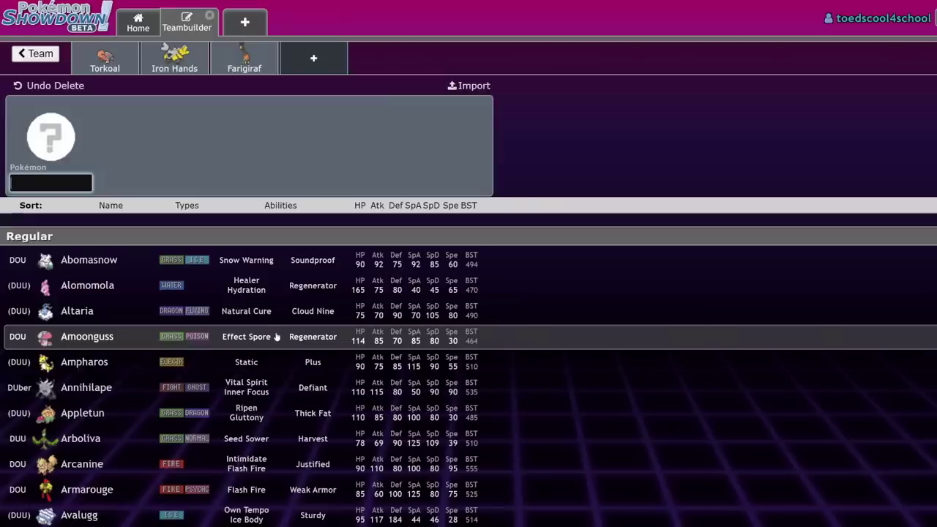
type("amoo")
key("Return")
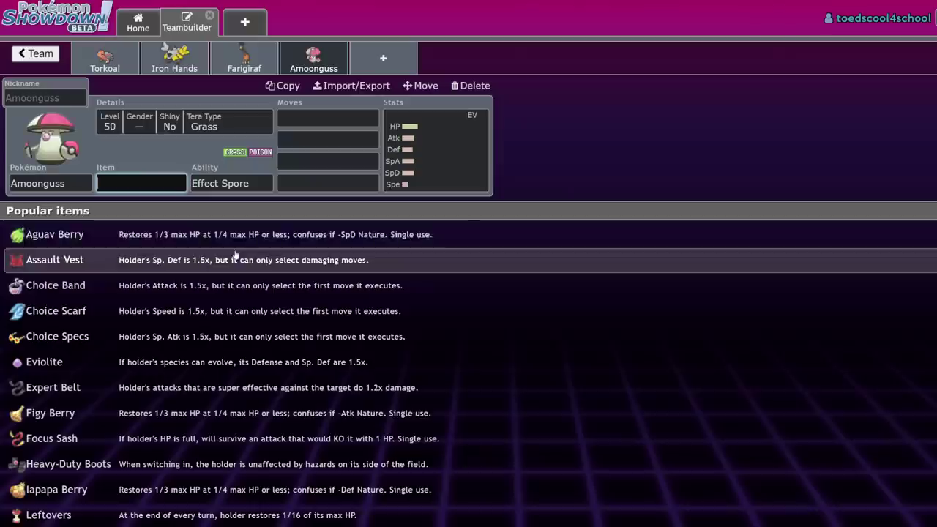
left_click(244, 59)
left_click(104, 59)
left_click(175, 58)
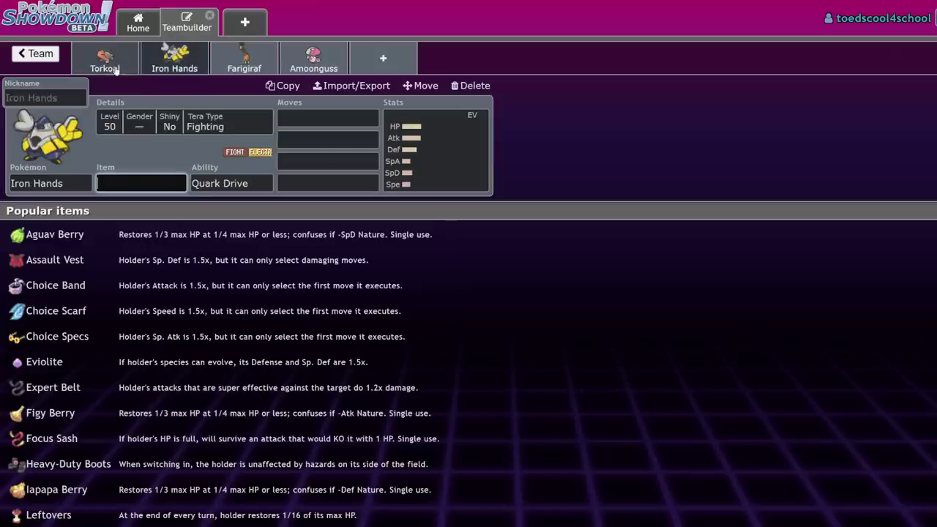
left_click(381, 60)
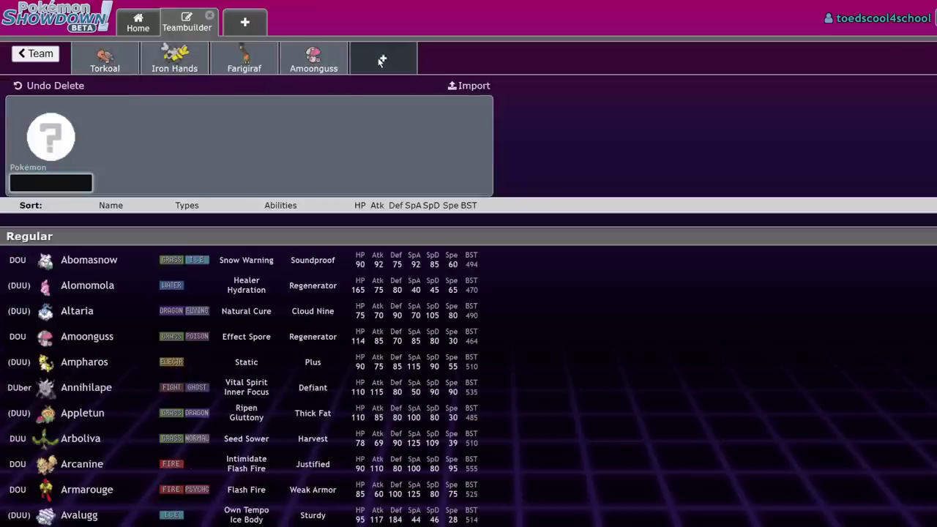
Step: Add Walking Wake to the team
type("walk")
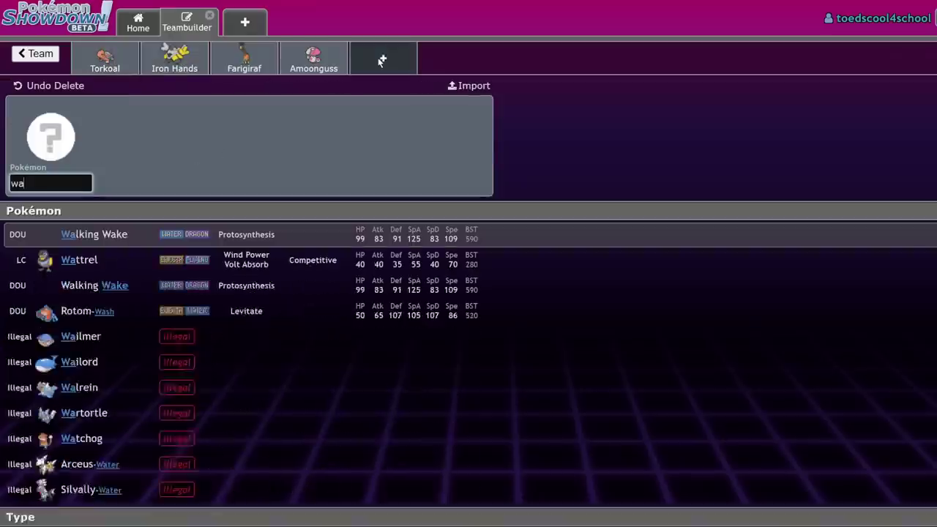
left_click(432, 237)
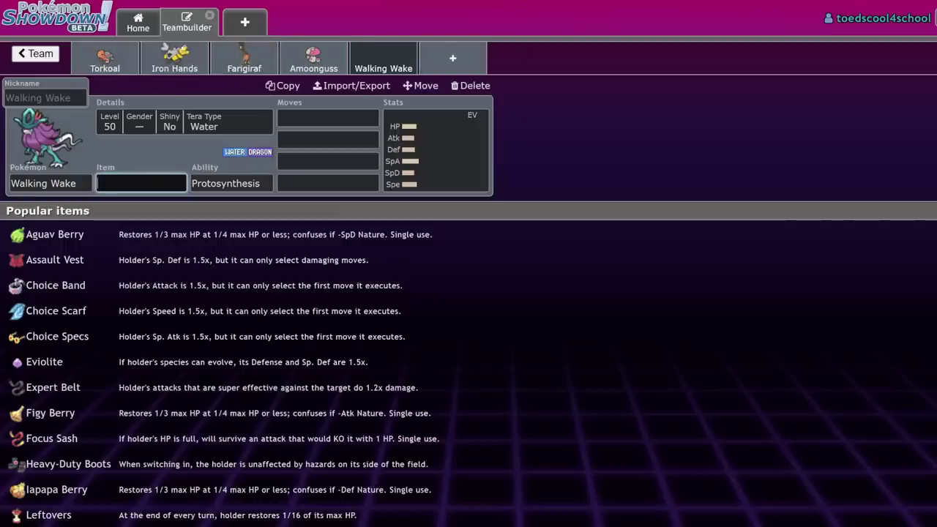
left_click(188, 71)
left_click(313, 62)
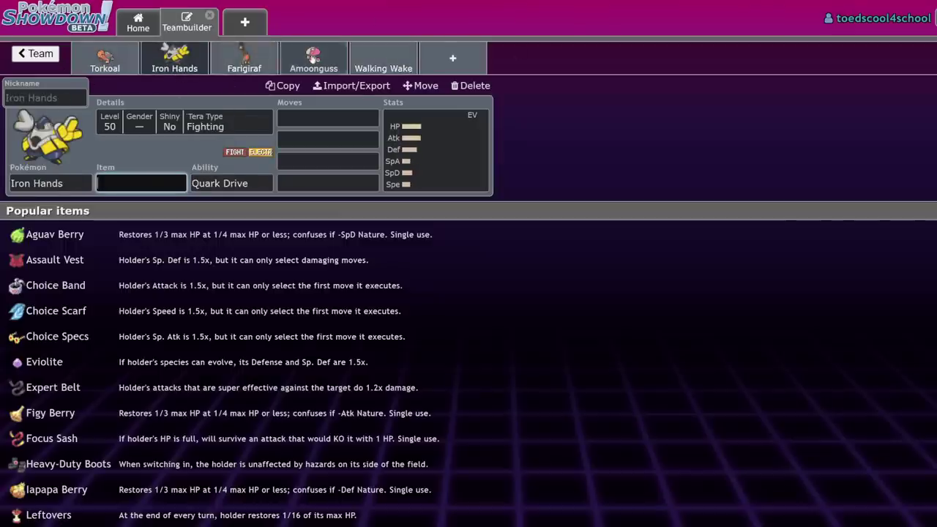
Step: Add Pelipper, then delete it from the team again
left_click(452, 60)
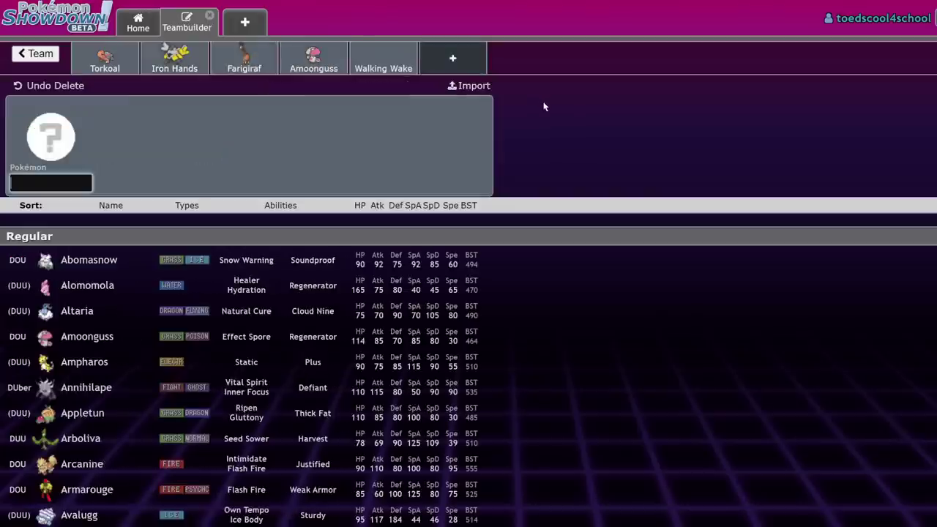
type("peli")
key("Return")
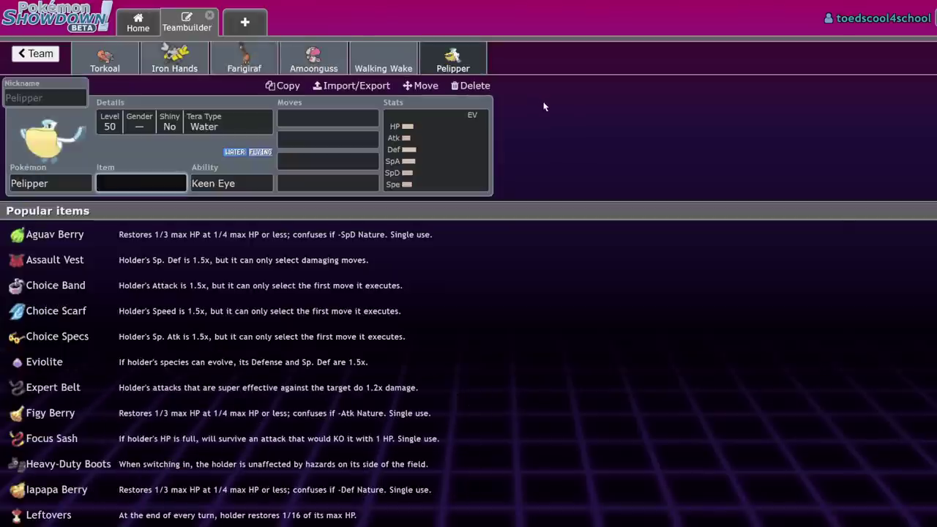
left_click(383, 60)
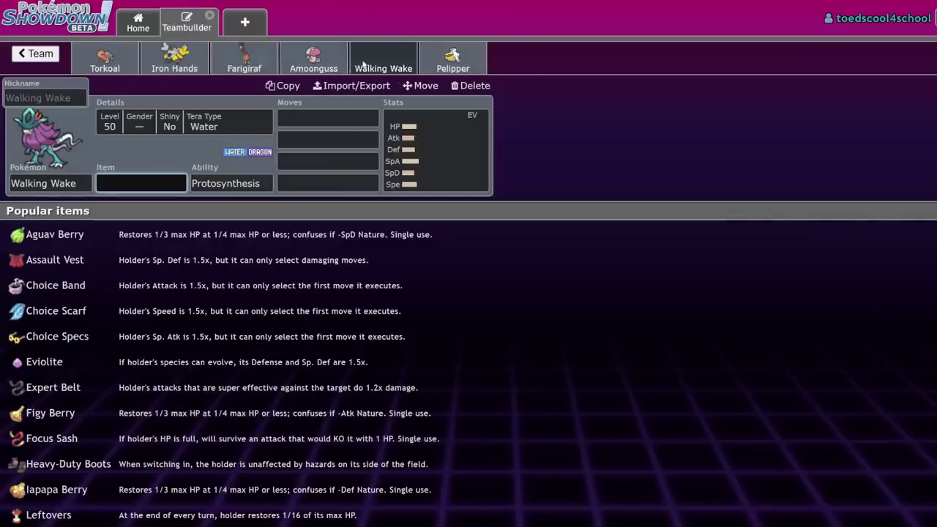
left_click(126, 68)
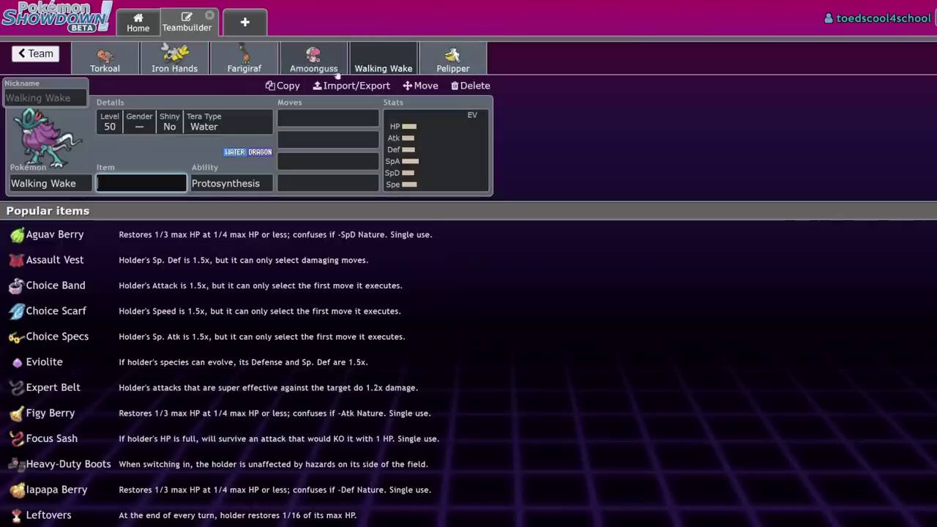
left_click(454, 60)
left_click(470, 85)
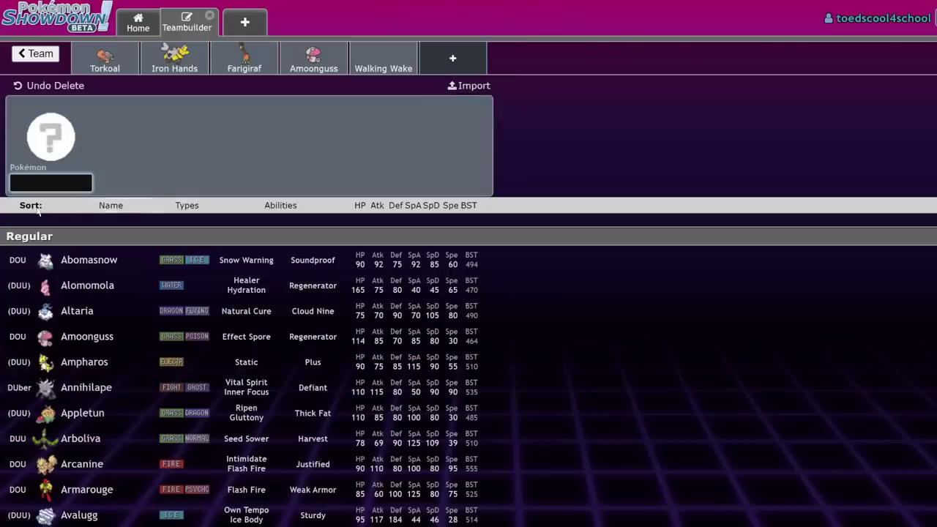
Step: Add Flutter Mane as the final member and close the teambuilder
scroll(224, 366, "down", 1)
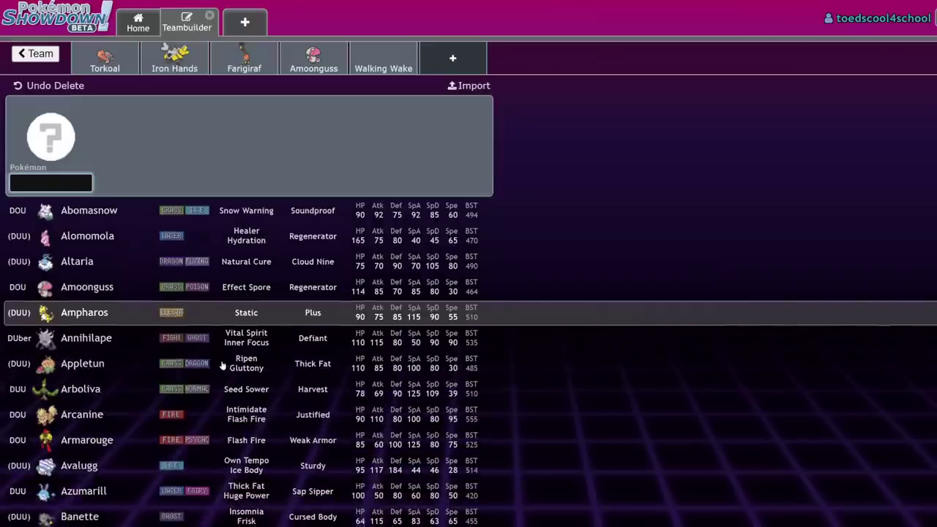
type("flutt")
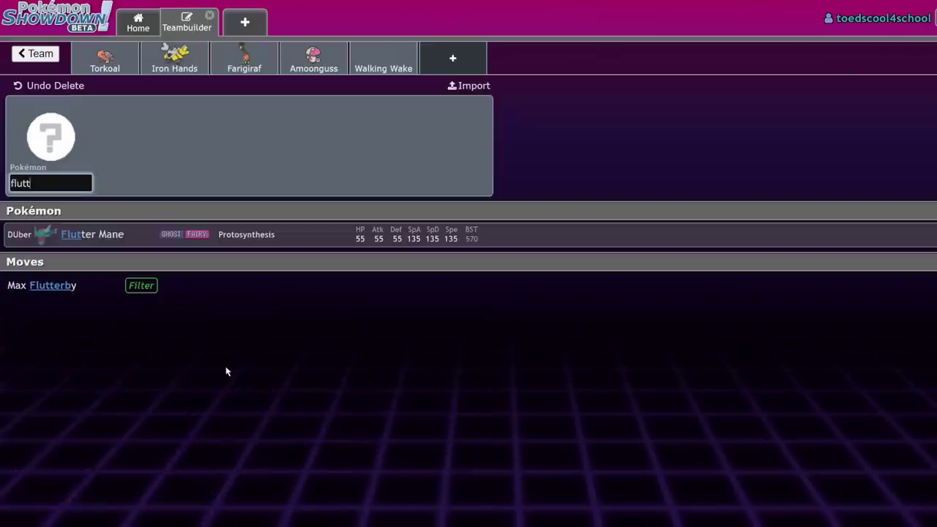
left_click(344, 234)
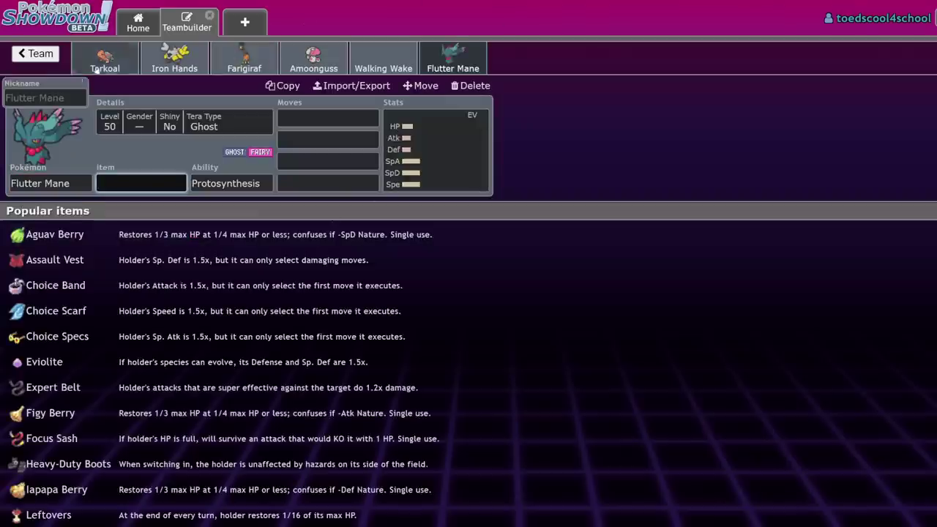
left_click(210, 16)
Step: Open the Untitled 584 team and view Iron Leaves' and Walking Wake's sets
left_click(125, 319)
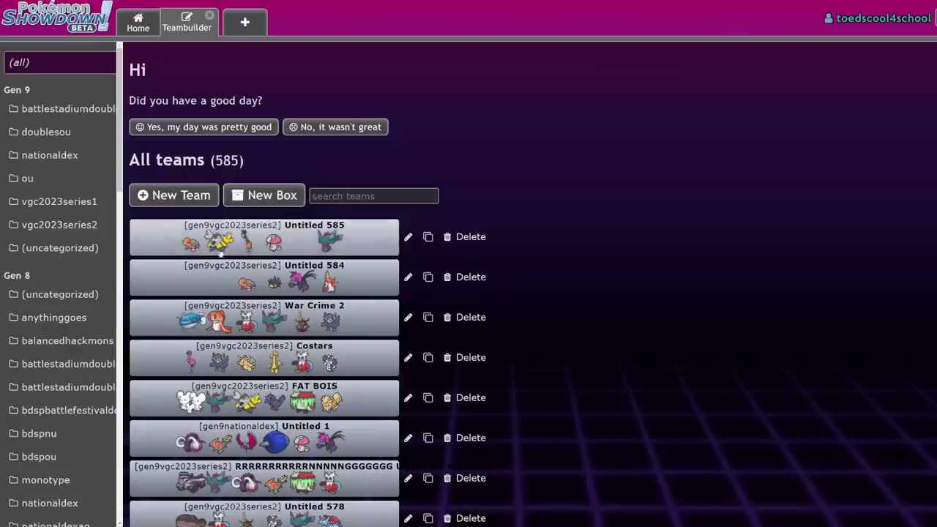
left_click(270, 291)
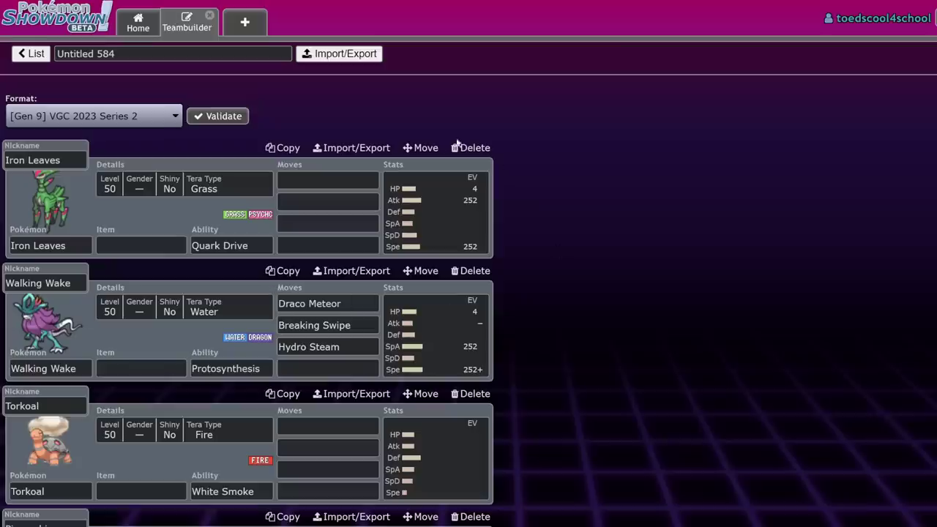
scroll(566, 212, "down", 2)
scroll(139, 273, "up", 2)
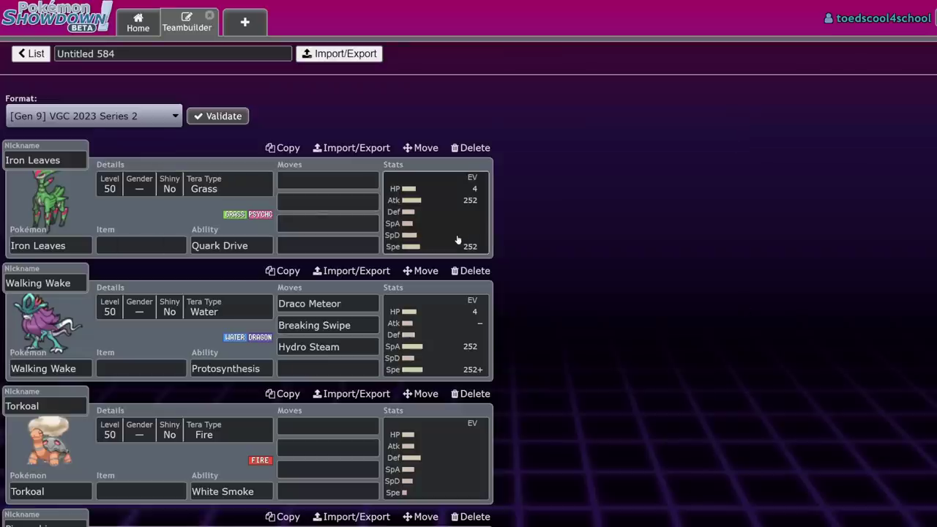
left_click(139, 245)
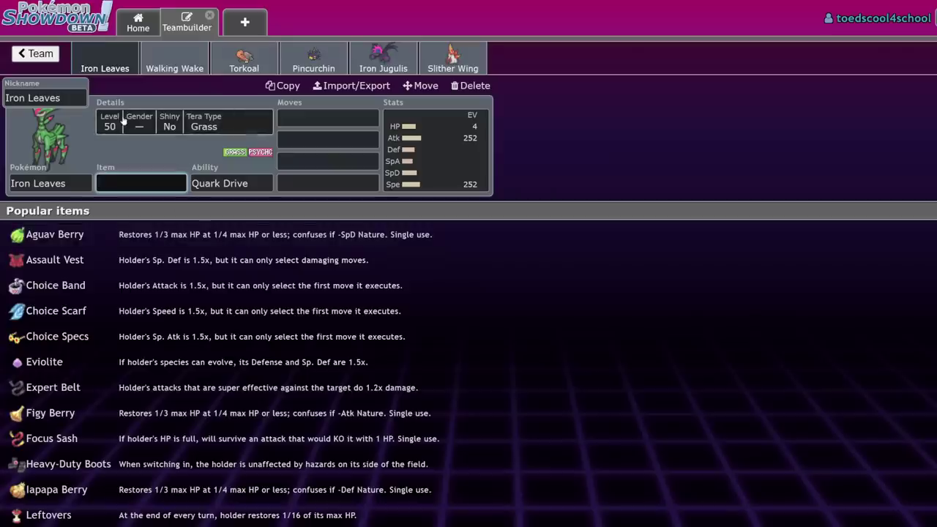
left_click(419, 171)
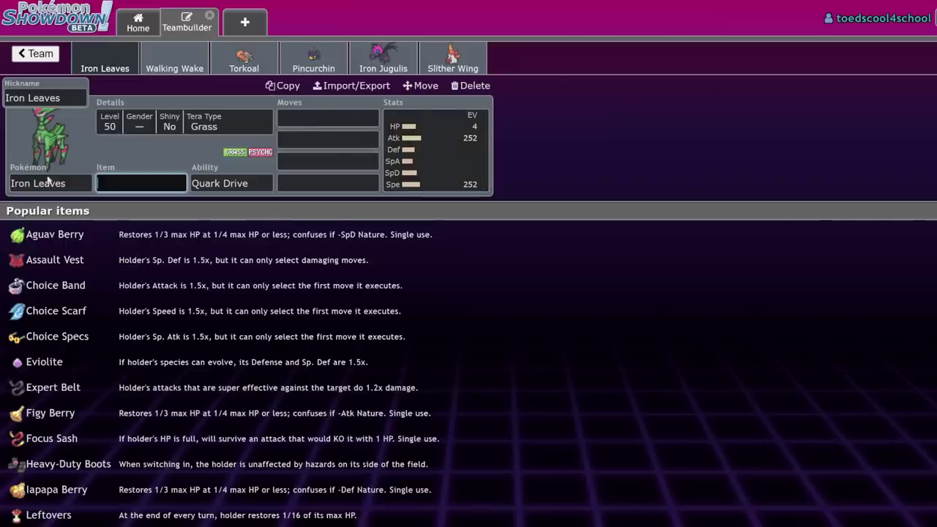
left_click(168, 62)
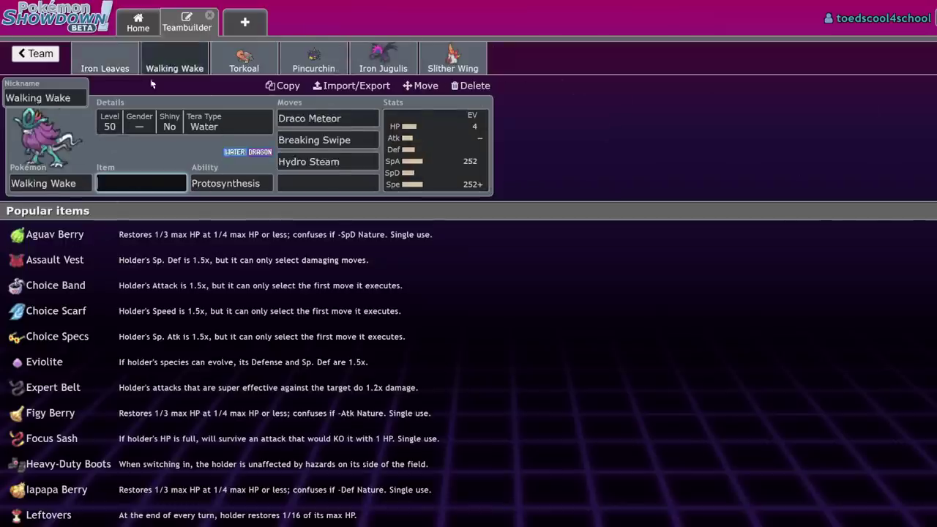
left_click(93, 68)
Step: Give Walking Wake an Assault Vest
left_click(455, 157)
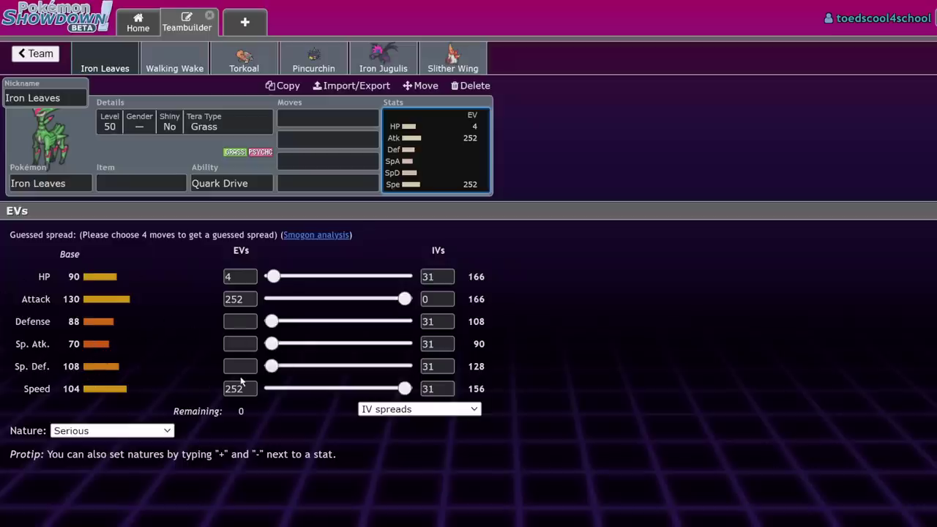
left_click(179, 68)
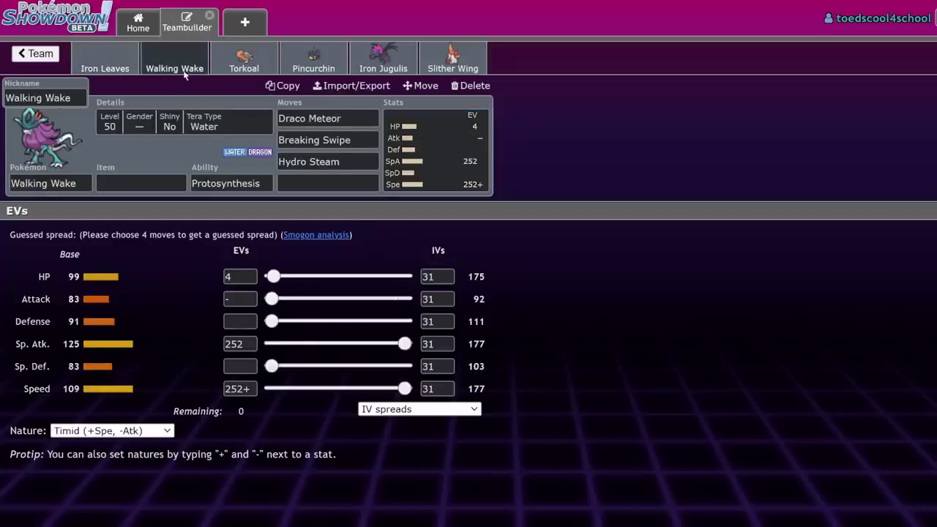
left_click(121, 184)
type("ass")
left_click(114, 248)
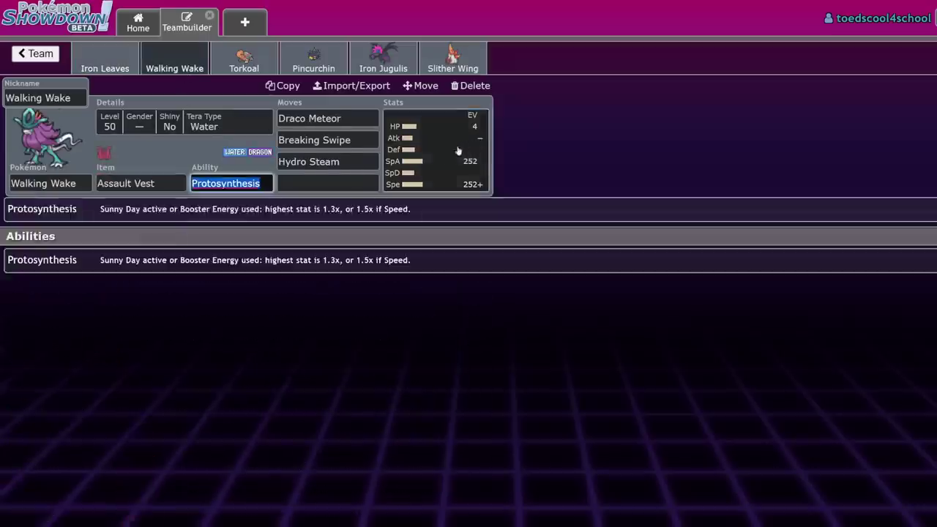
key("Return")
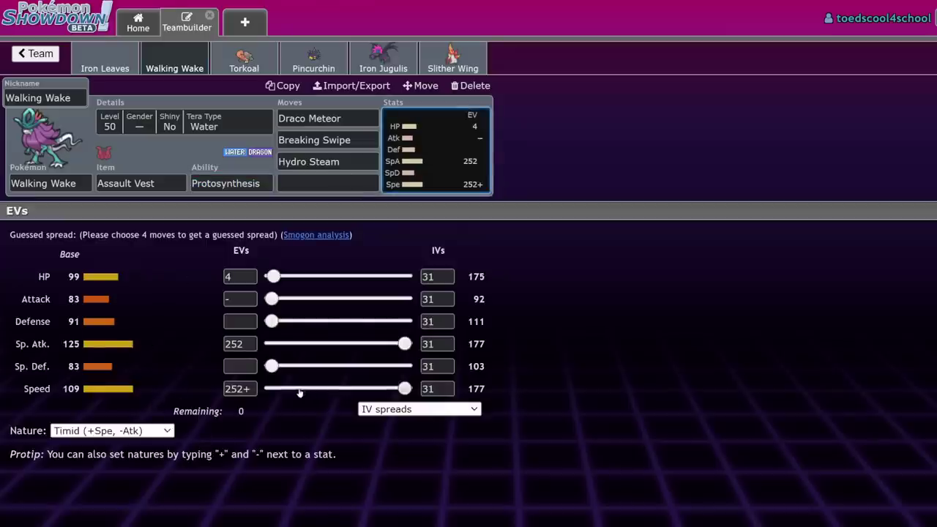
Step: Equip Iron Leaves with Booster Energy, replacing a briefly chosen Assault Vest
left_click(105, 63)
left_click(134, 177)
type("ass")
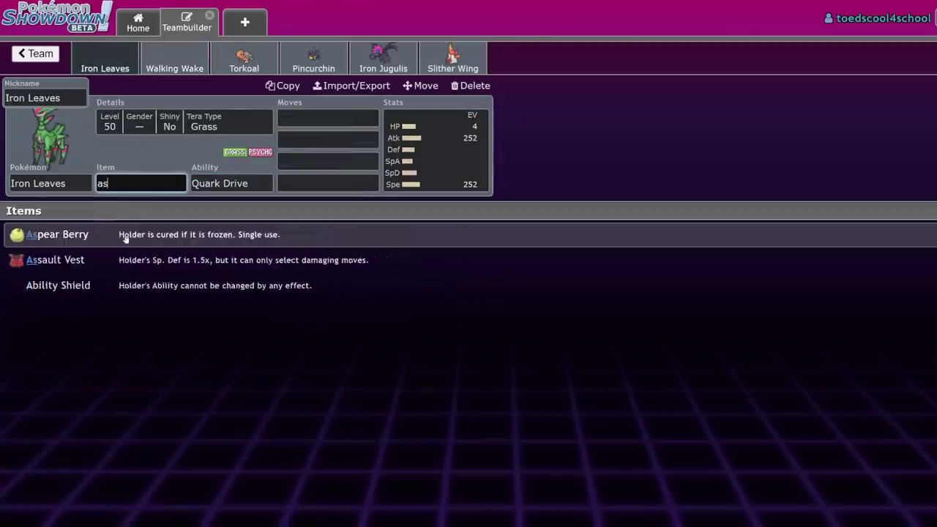
left_click(117, 242)
left_click(411, 168)
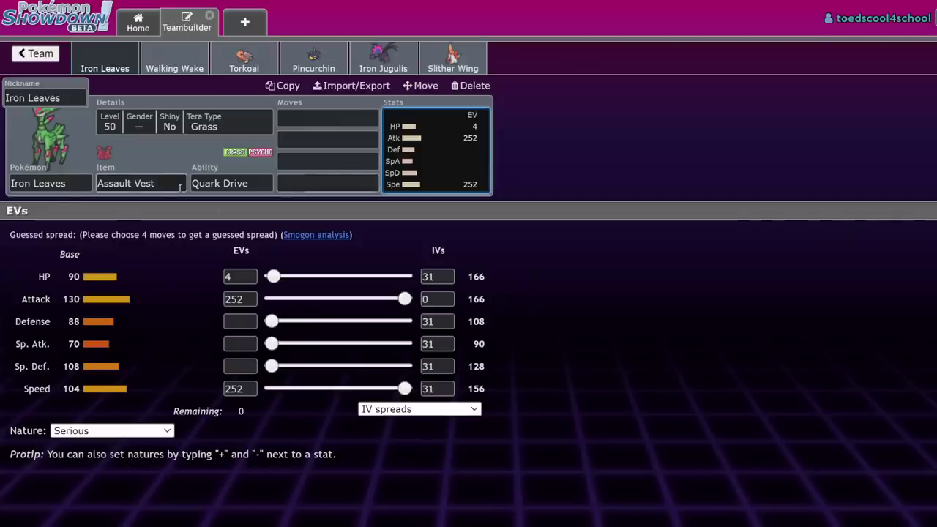
left_click(139, 183)
key("BackSpace")
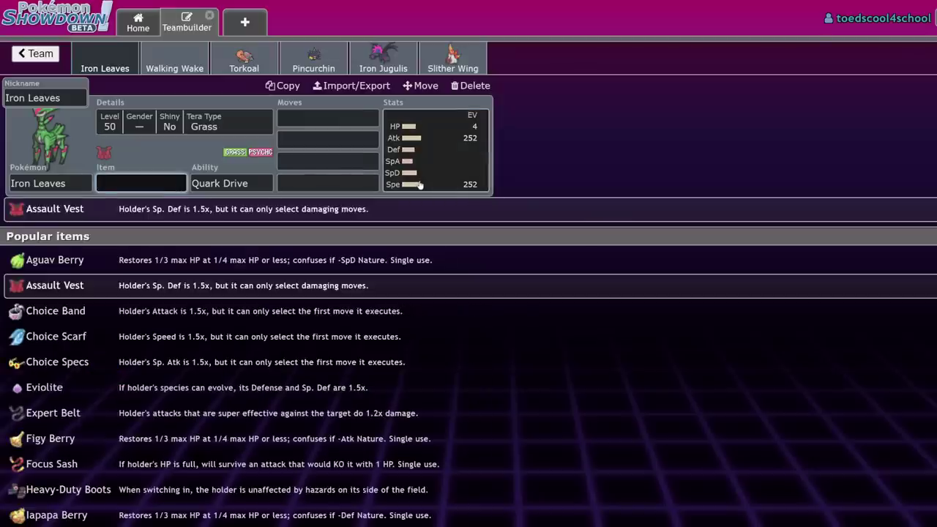
type("boos")
key("Return")
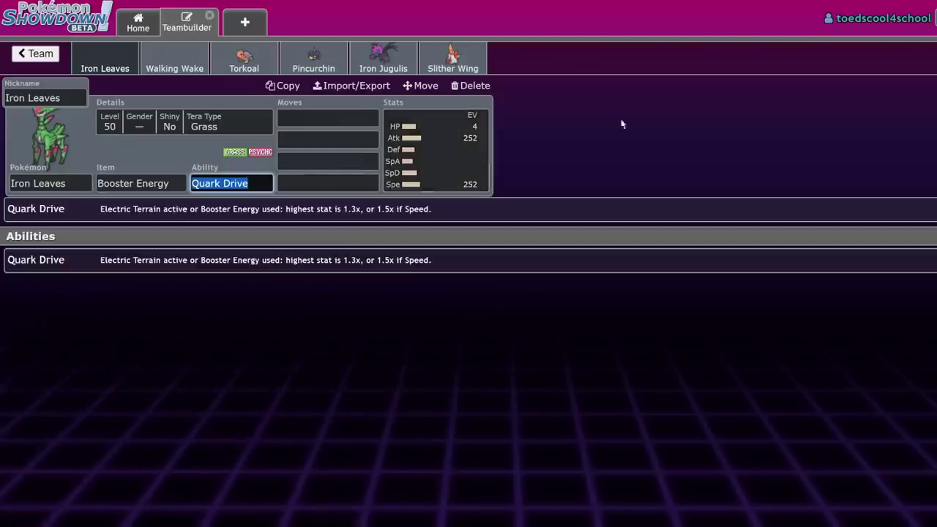
Step: Give Iron Leaves Swords Dance, Leaf Blade, Psyblade and Sacred Sword
left_click(378, 115)
type("sword")
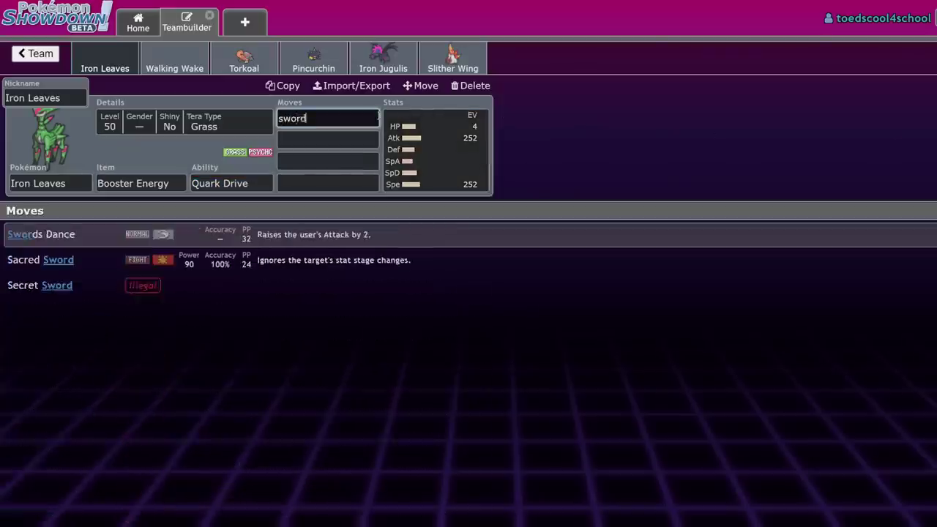
key("Return")
type("leaf")
key("Return")
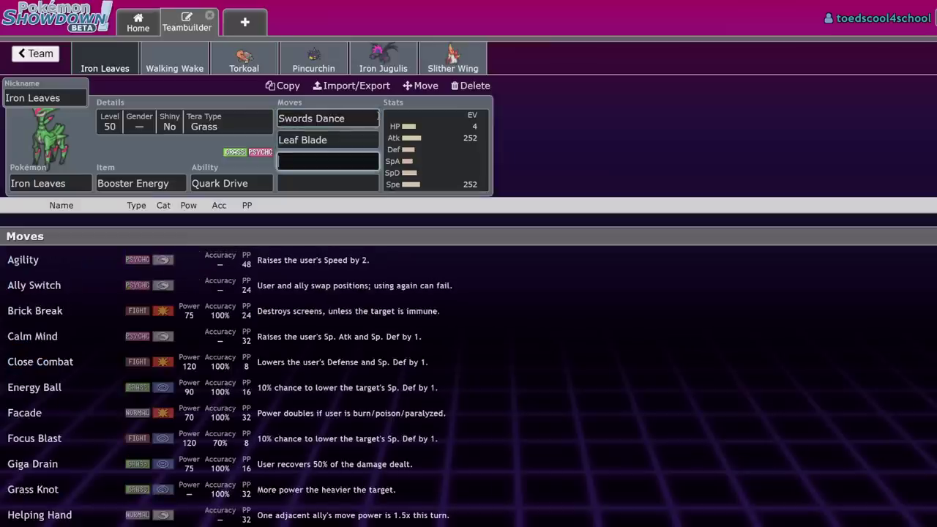
type("psy")
key("Return")
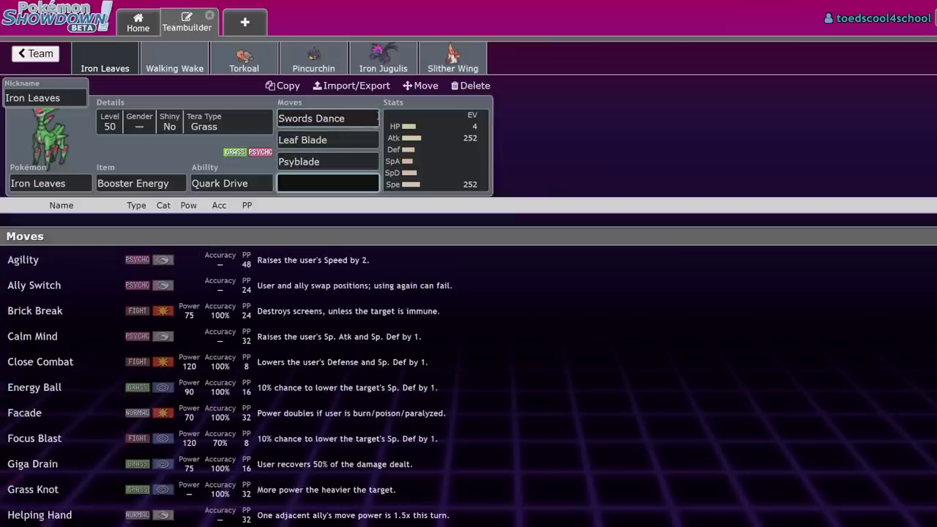
type("sac")
key("Return")
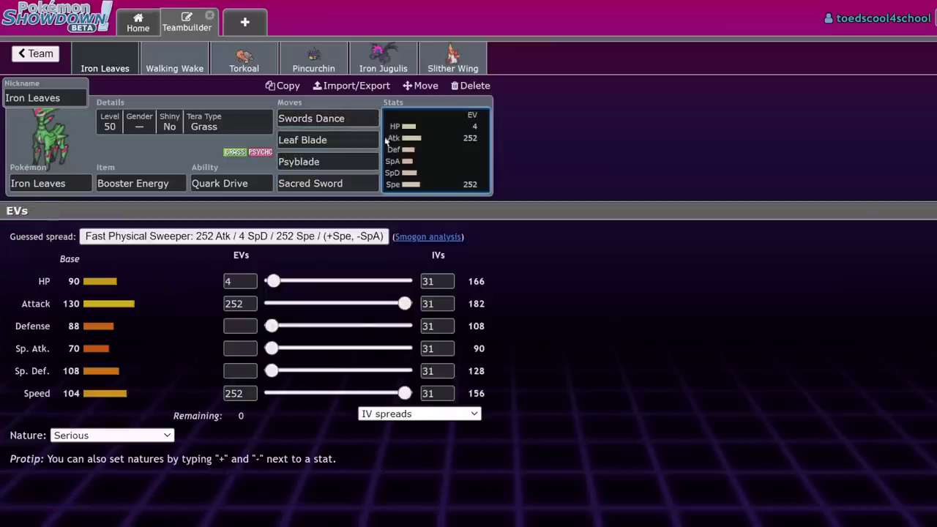
Step: Set Iron Leaves' nature to Jolly
left_click(635, 262)
mouse_move(271, 326)
left_mouse_down()
mouse_move(370, 329)
mouse_move(267, 327)
left_mouse_up()
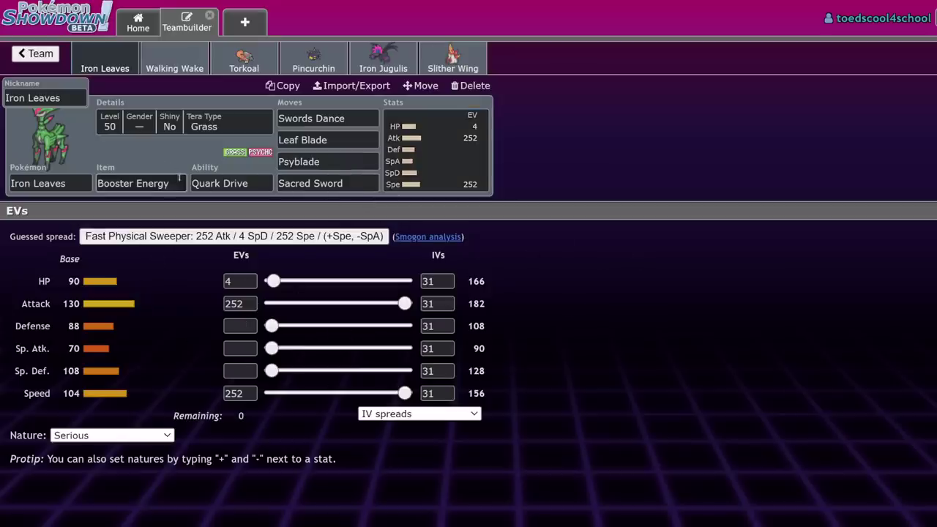
left_click(139, 183)
left_click(438, 150)
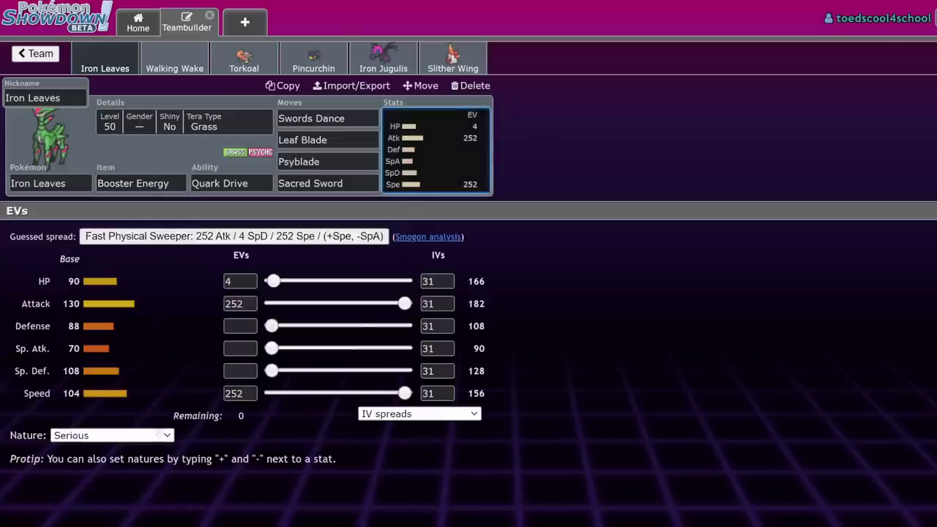
left_click(109, 435)
left_click(136, 339)
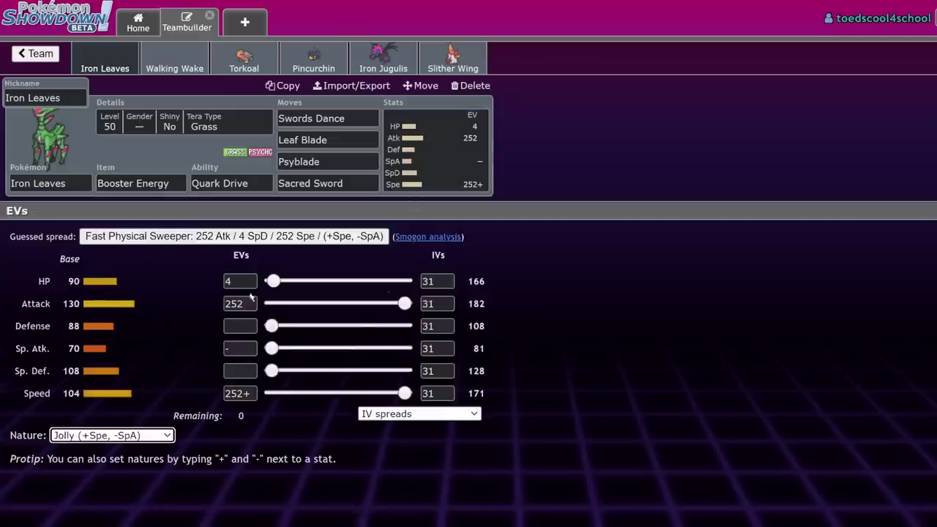
Step: Lower Attack EVs to 156 and raise HP EVs to 100, then review the set
left_click_drag(405, 303, 353, 305)
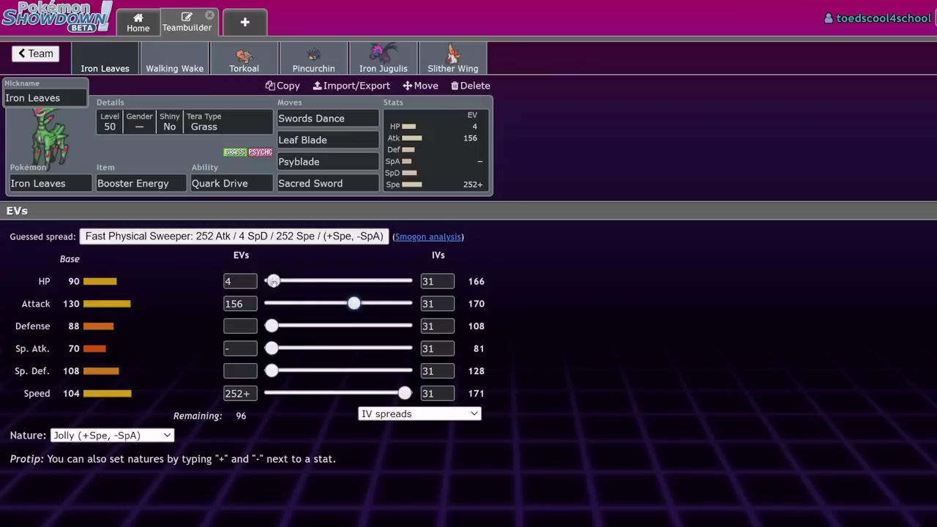
left_click_drag(273, 281, 889, 240)
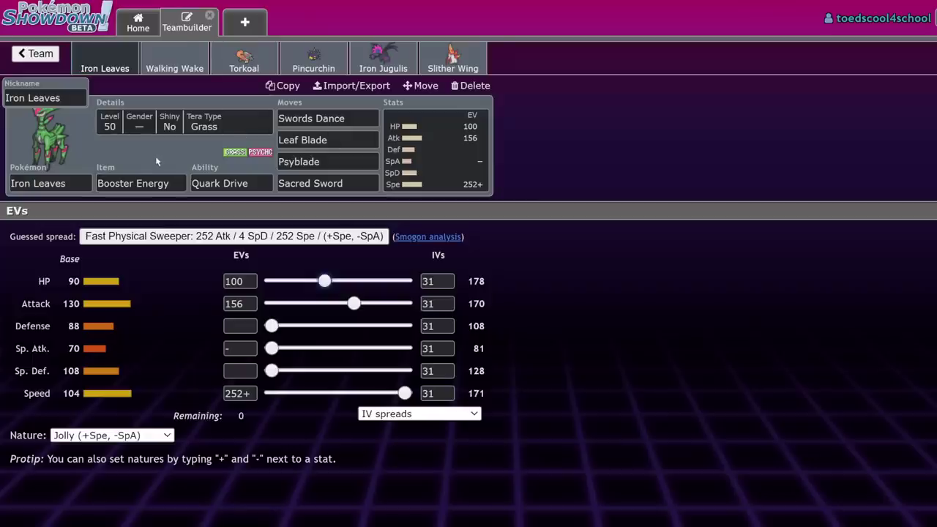
left_click(186, 185)
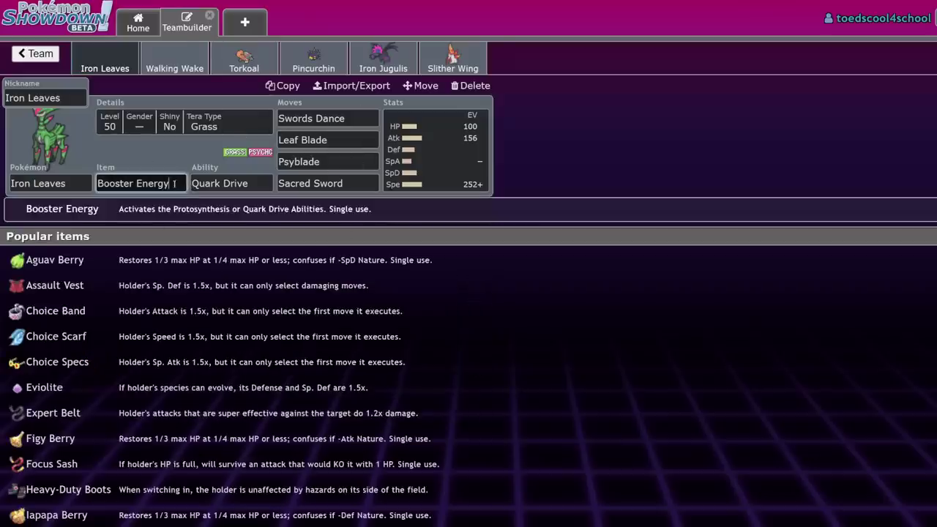
key("Tab")
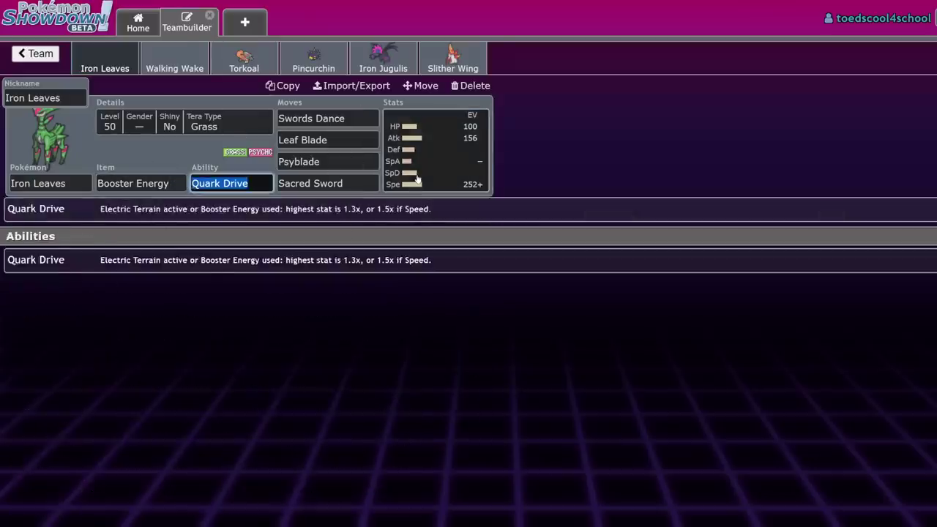
left_click(428, 184)
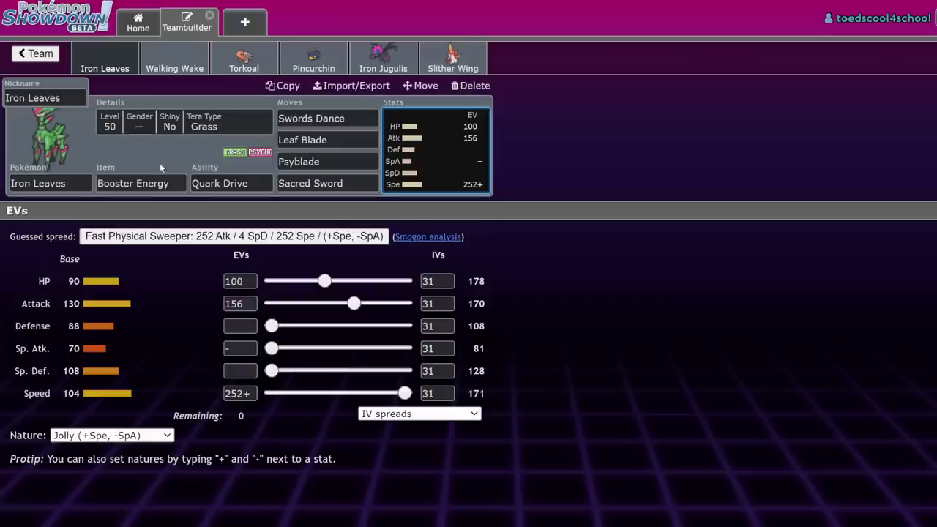
left_click(339, 118)
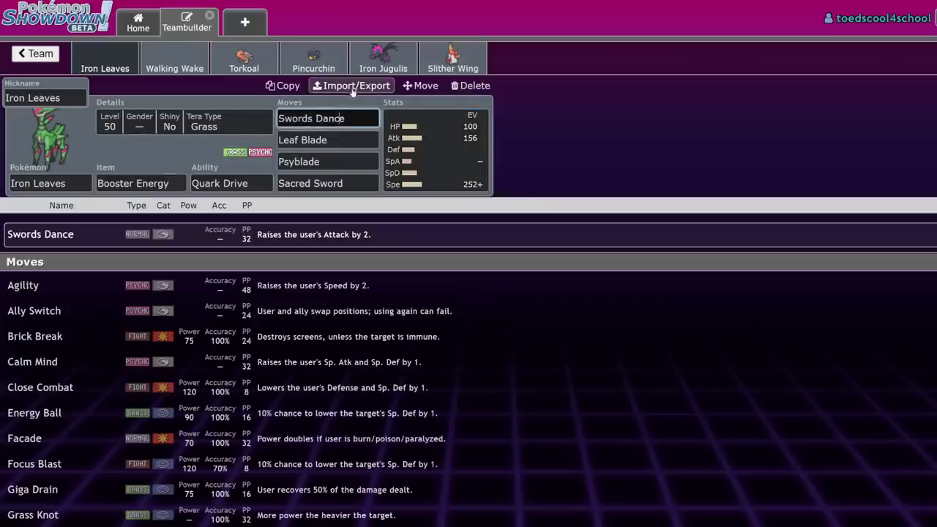
Step: Replace Walking Wake with Indeedee-F by searching 'indeed'
left_click(174, 59)
left_click_drag(4, 36, 103, 189)
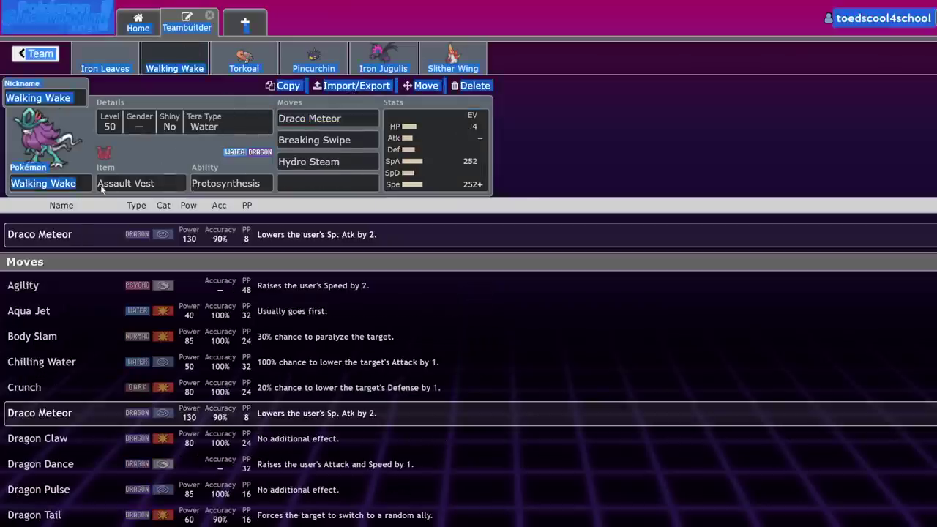
left_click(80, 184)
type("i")
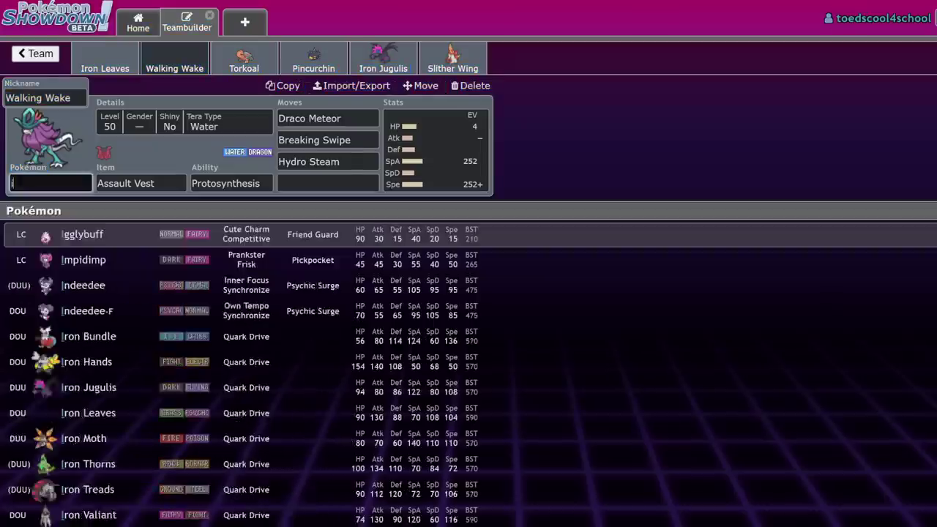
type("ndeed")
left_click(121, 257)
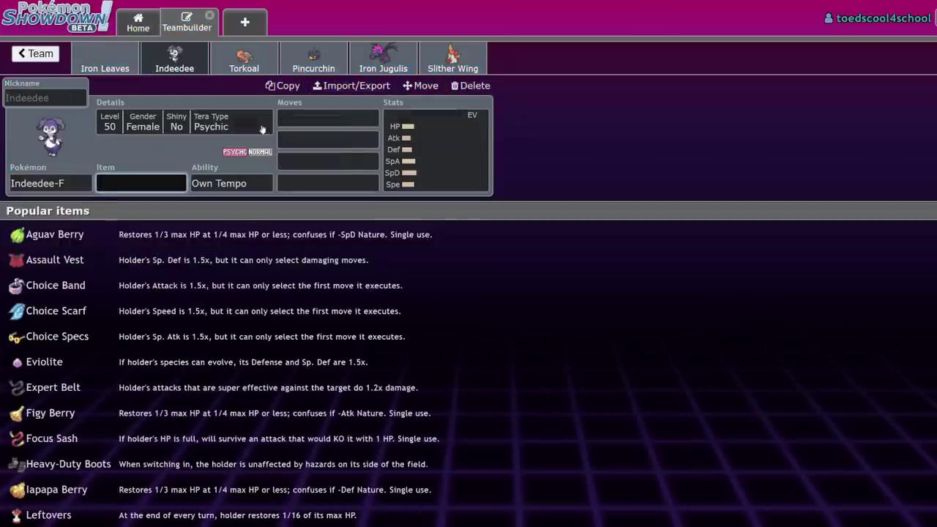
Step: Give Indeedee-F Helping Hand and Follow Me as its first two moves
left_click(359, 120)
type("hel")
key("Return")
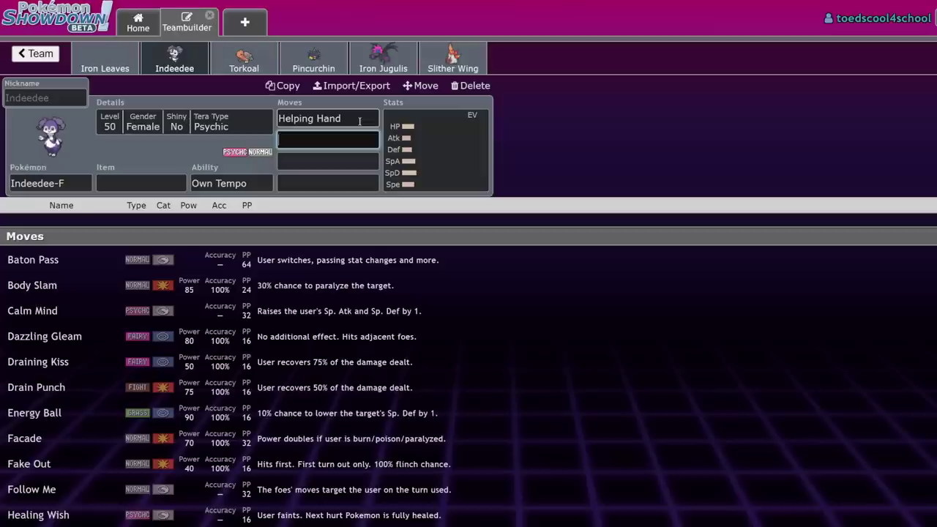
type("fol")
key("Return")
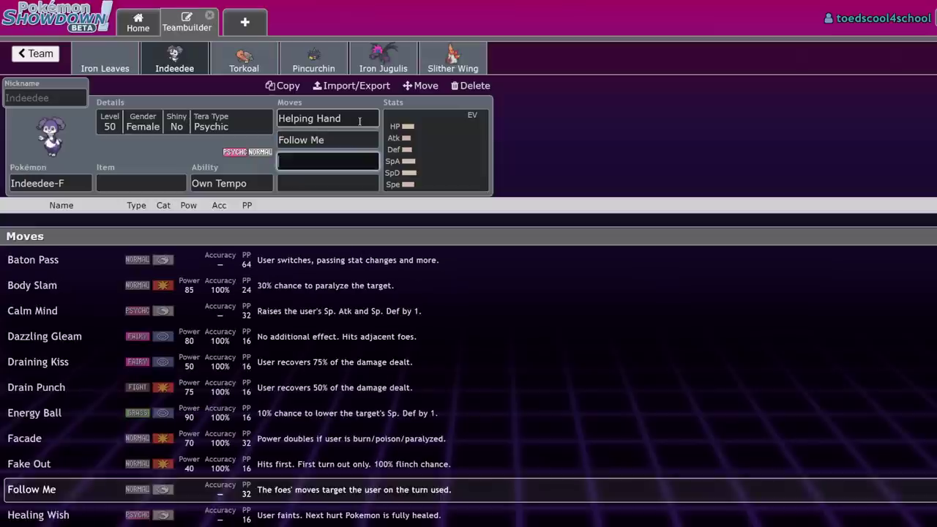
Step: Compare Iron Leaves' moves against the Indeedee-F set
left_click(121, 72)
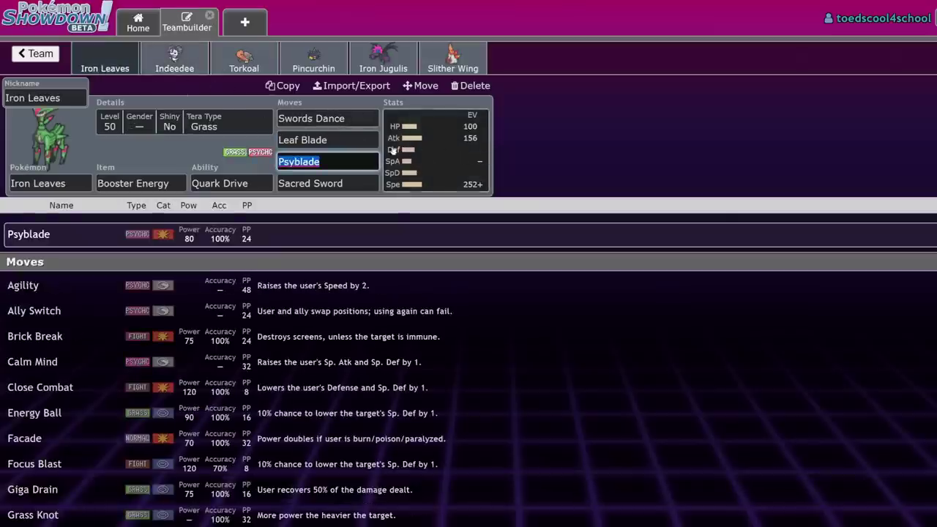
left_click(181, 70)
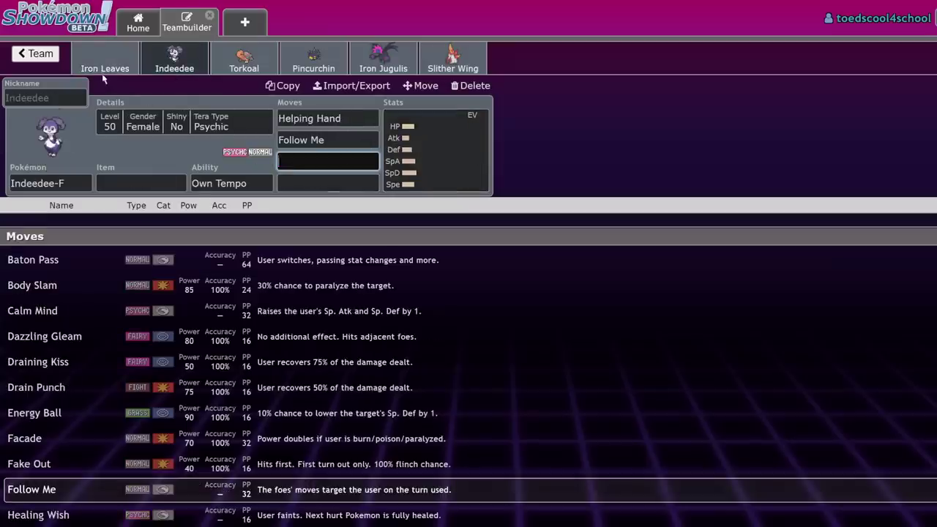
left_click(105, 74)
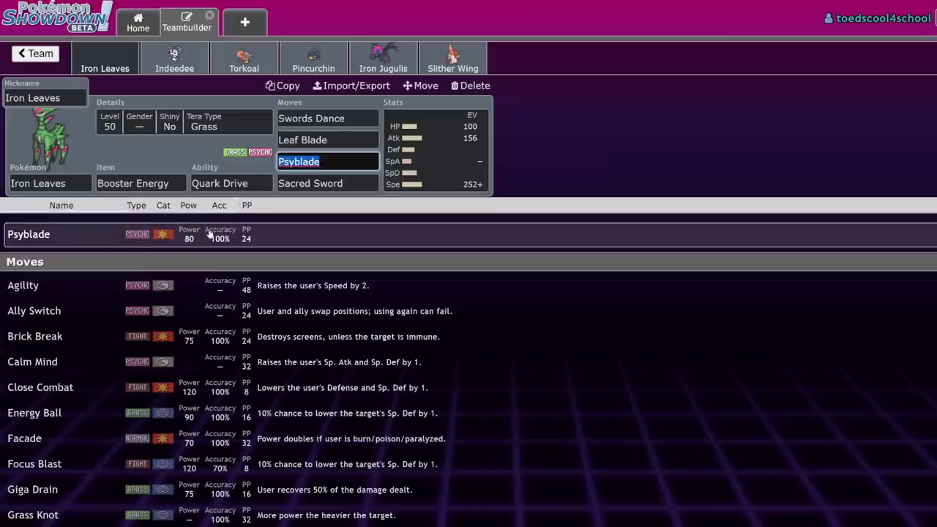
left_click(175, 57)
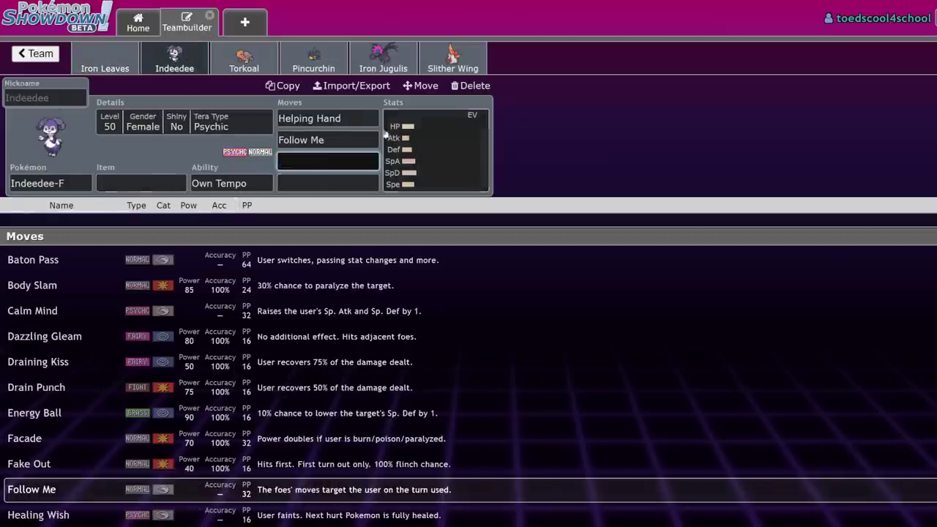
Step: Set Indeedee-F's ability to Psychic Surge and bring up its EV and IV editor
left_click(219, 183)
left_click(104, 333)
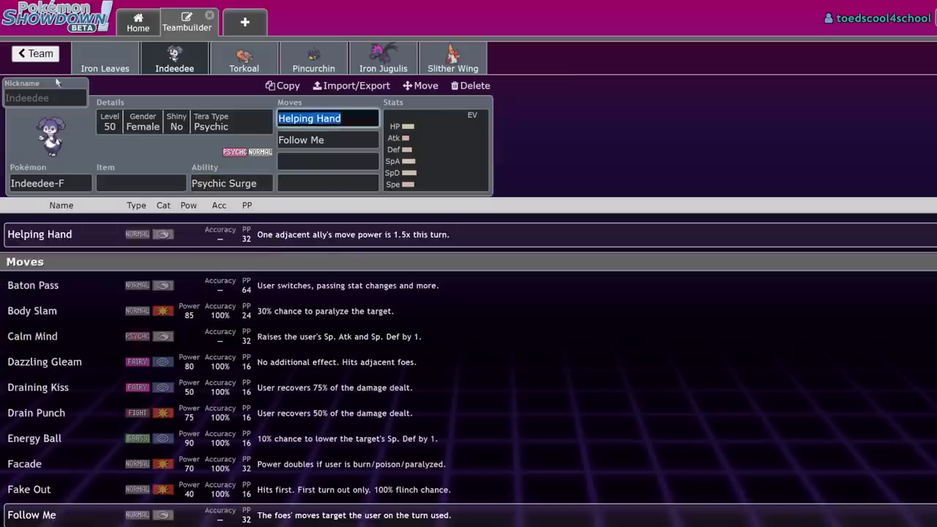
left_click(73, 72)
left_click(167, 67)
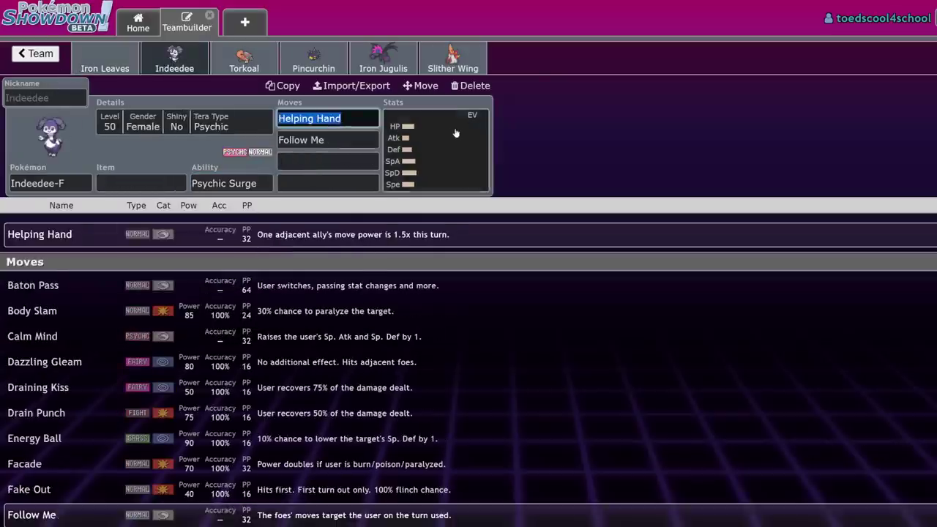
left_click(455, 133)
Step: Clear Iron Leaves' Sacred Sword slot and pick Quash from the move list as its fourth move
left_click(105, 59)
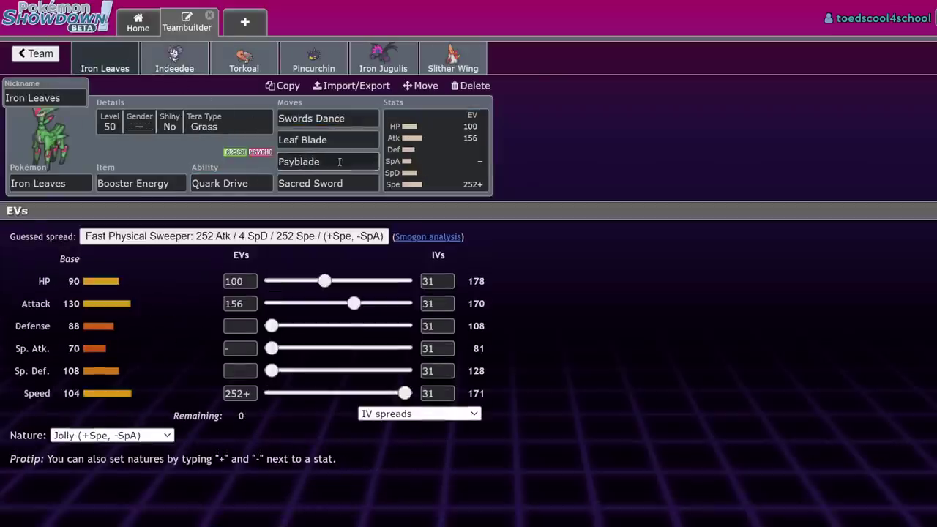
left_click(327, 183)
type("trick")
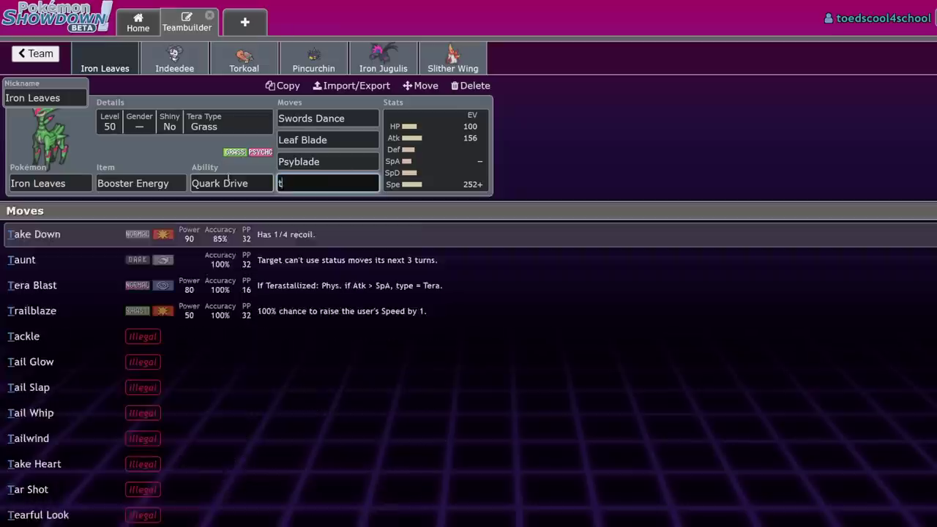
key("BackSpace")
key("BackSpace")
key("BackSpace")
key("BackSpace")
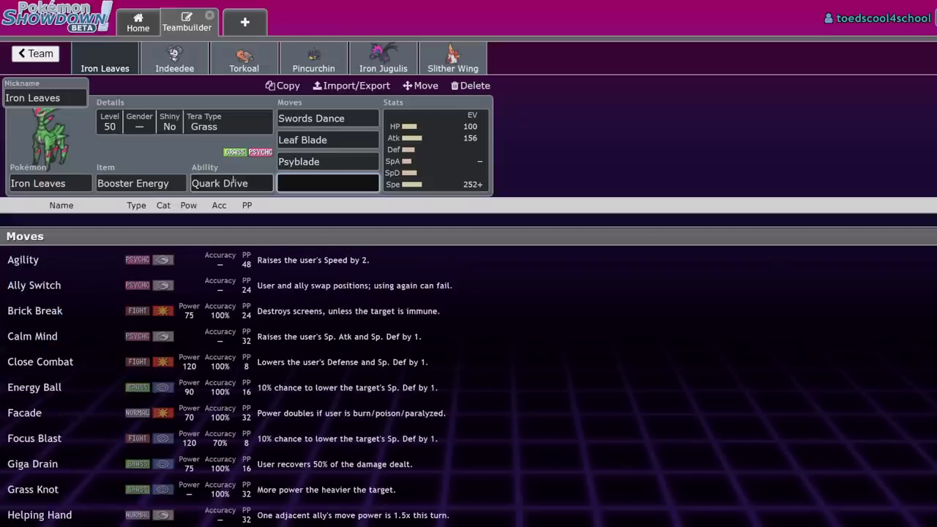
scroll(190, 311, "down", 4)
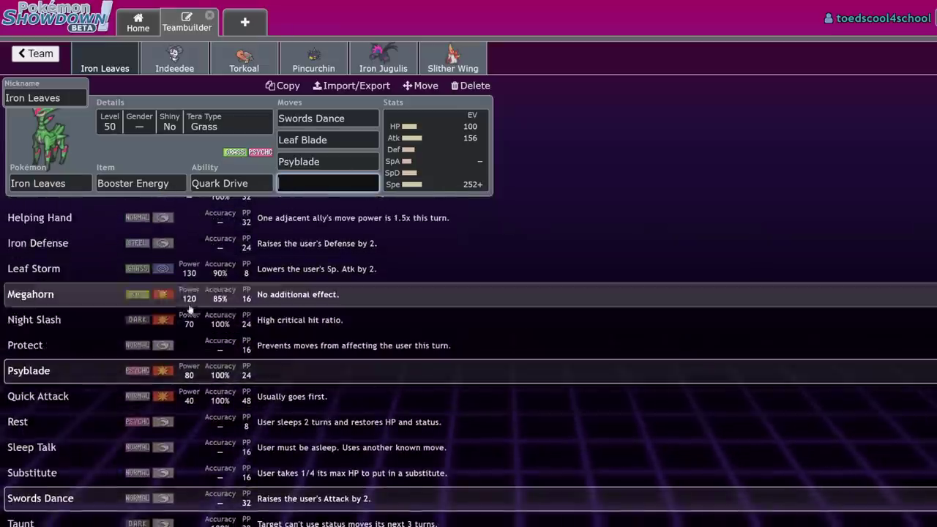
scroll(190, 311, "down", 3)
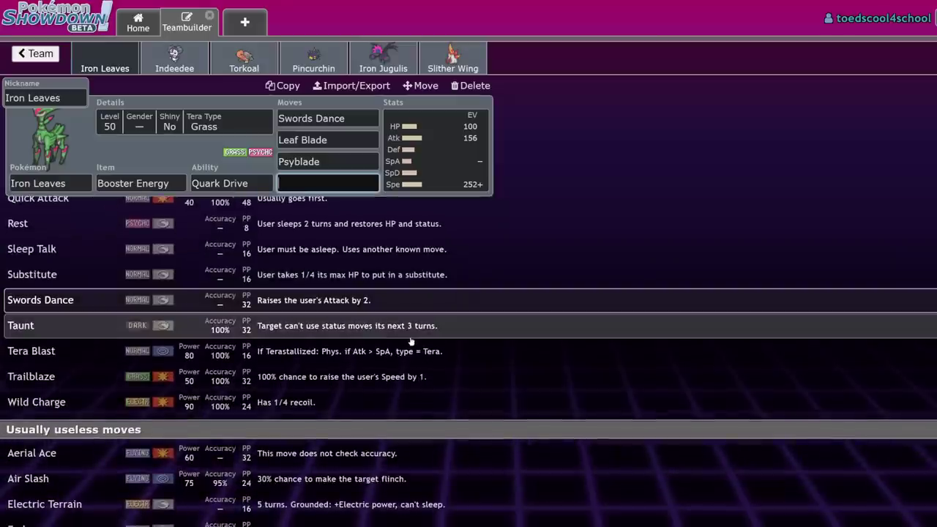
scroll(386, 340, "down", 4)
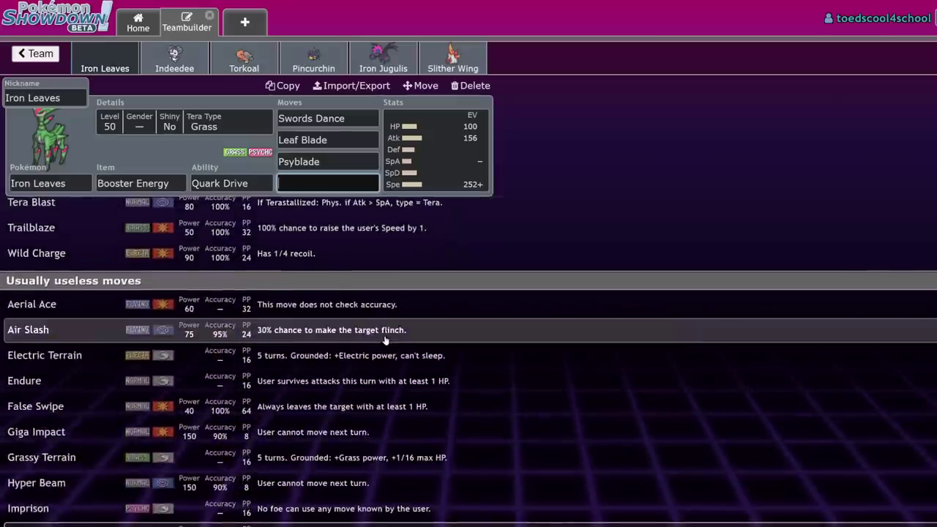
scroll(386, 340, "up", 2)
scroll(385, 341, "up", 3)
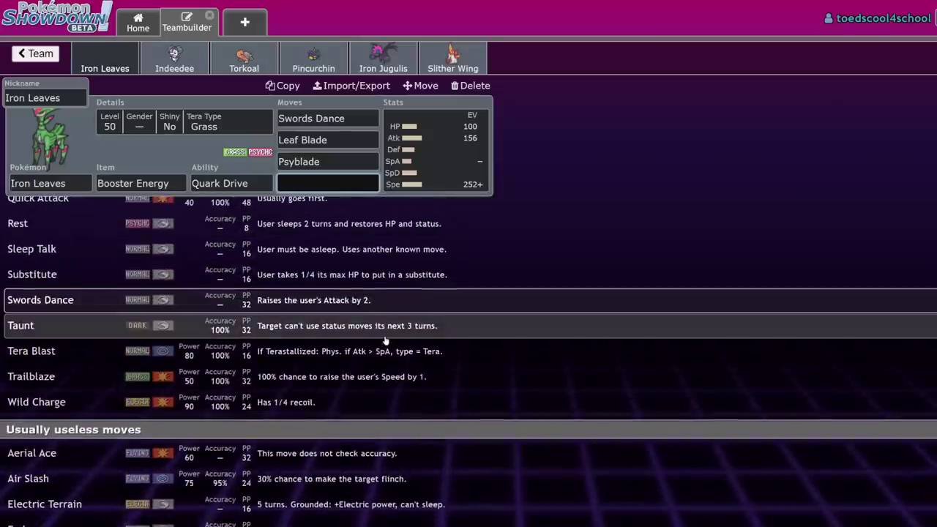
scroll(386, 341, "up", 2)
scroll(150, 312, "up", 2)
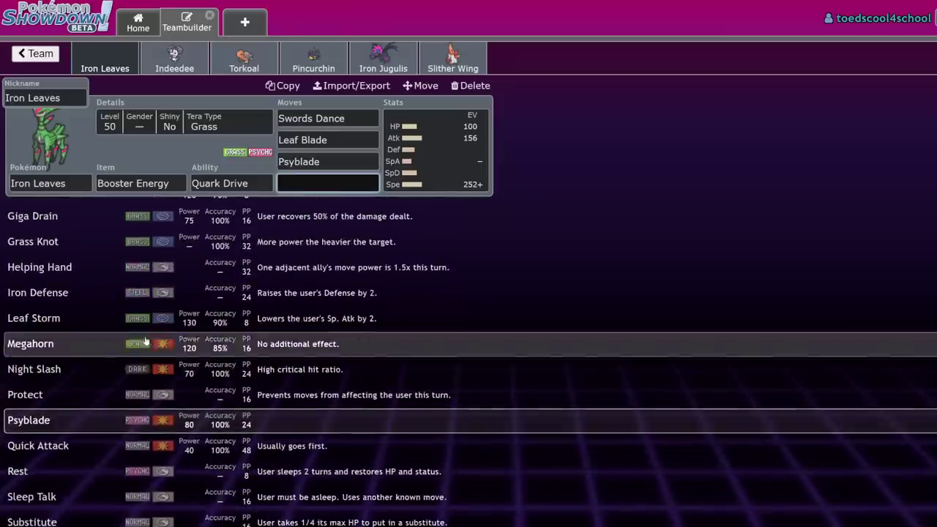
scroll(146, 343, "up", 5)
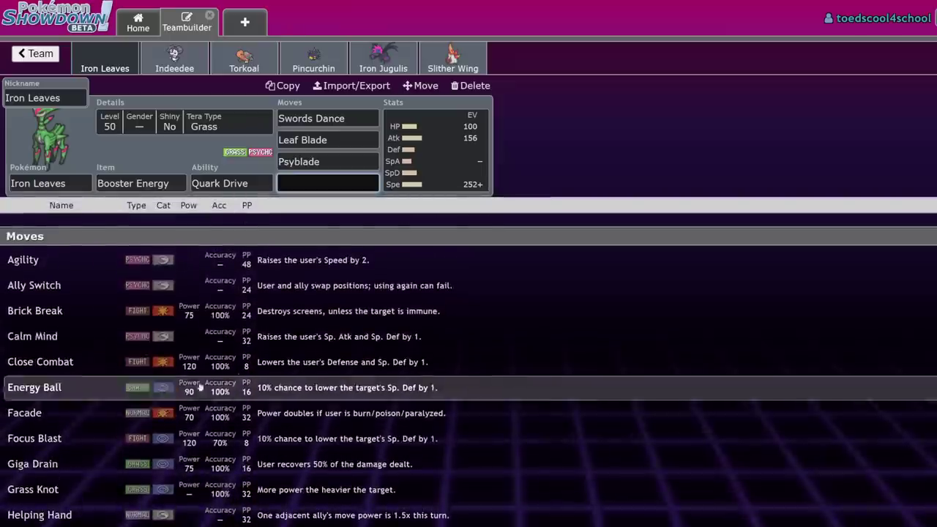
scroll(183, 384, "down", 6)
scroll(239, 375, "down", 9)
scroll(230, 218, "up", 4)
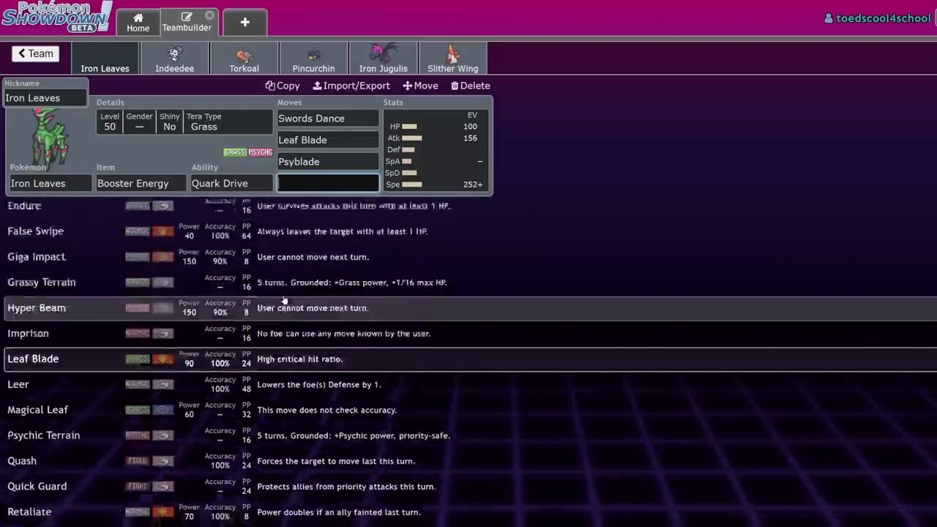
scroll(165, 314, "down", 4)
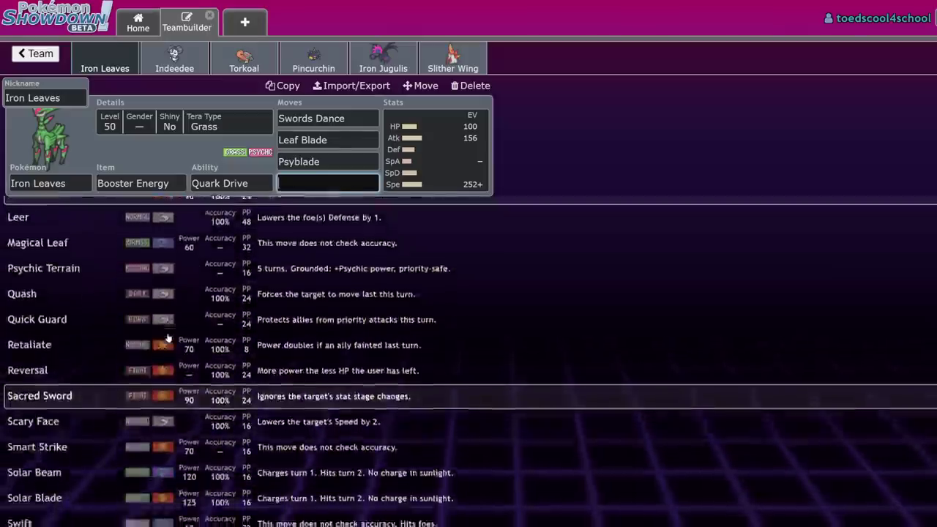
scroll(136, 339, "down", 1)
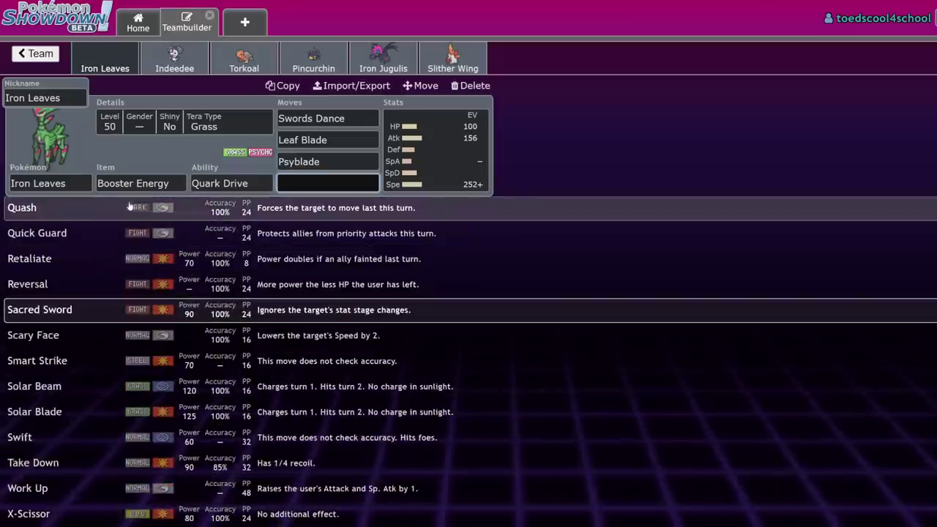
left_click(130, 207)
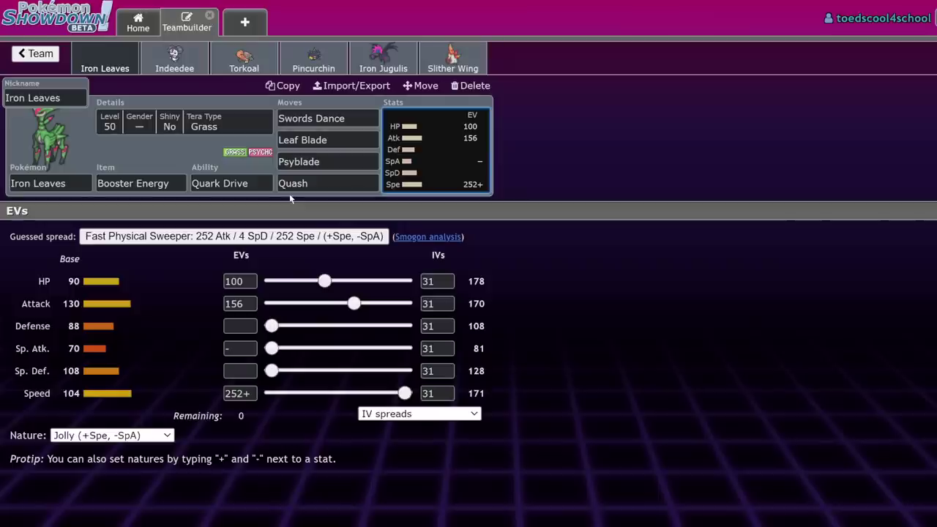
Step: Replace Swords Dance with Close Combat in Iron Leaves' first move slot
left_click(362, 120)
key("BackSpace")
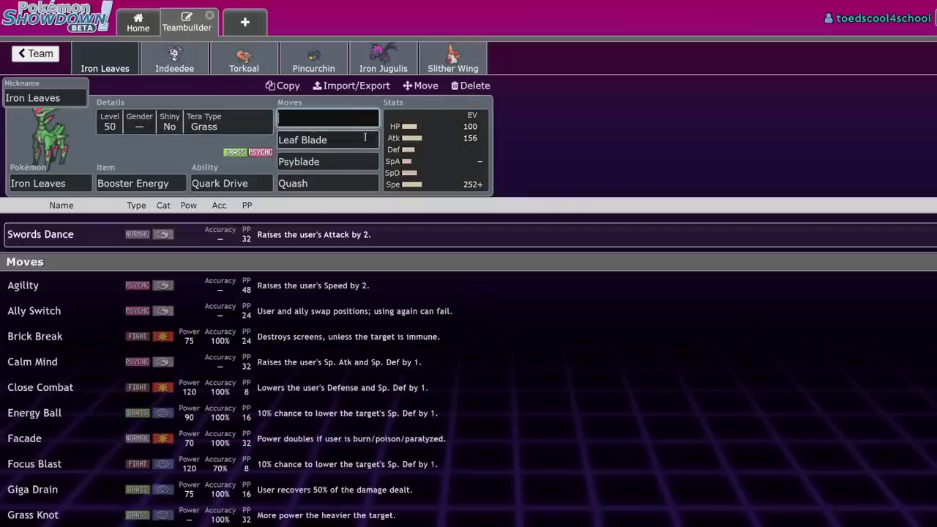
type("close")
key("Return")
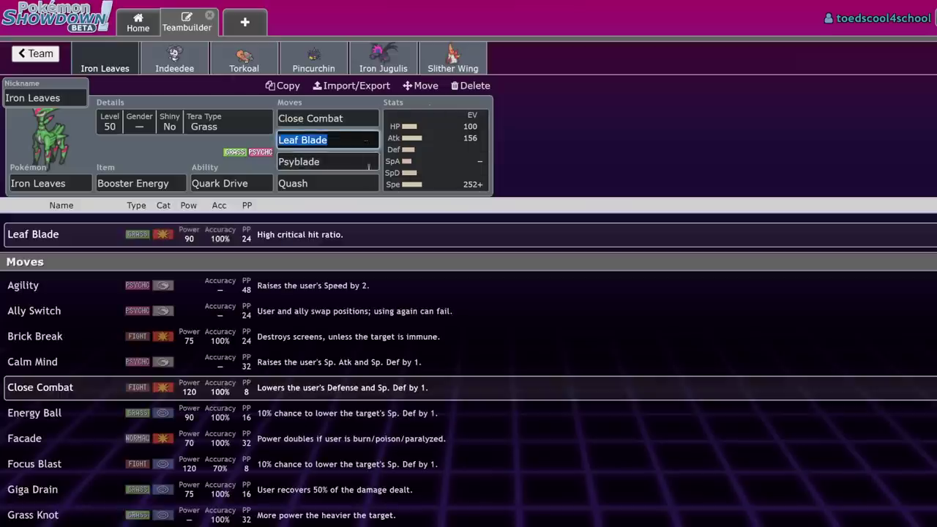
left_click(436, 150)
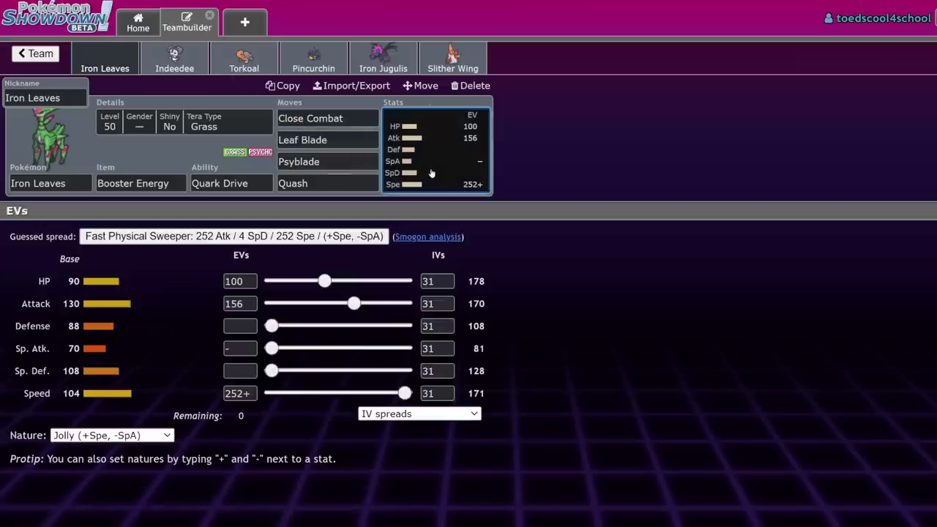
Step: Swap Quash for Ally Switch as Iron Leaves' fourth move
left_click(331, 181)
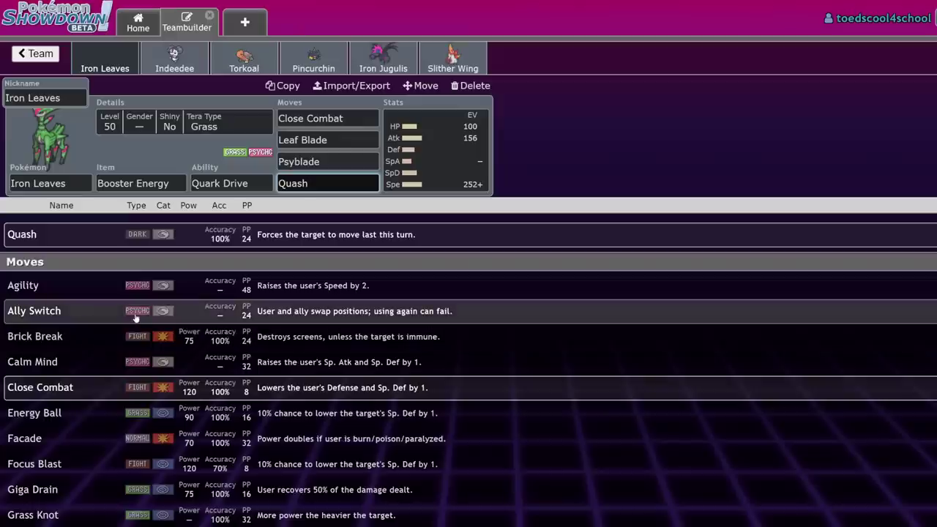
left_click(129, 318)
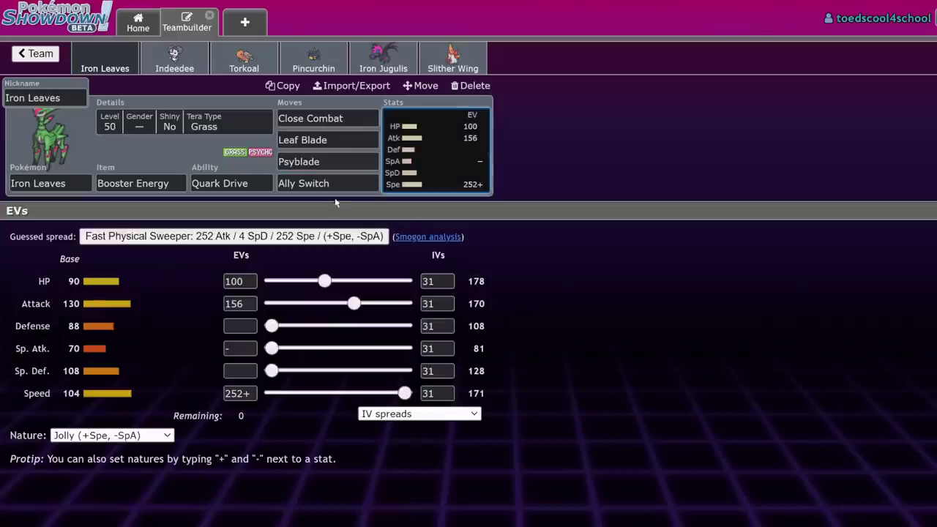
left_click(335, 189)
Step: Create a new empty team with format VGC 2023 Series 2
left_click(33, 53)
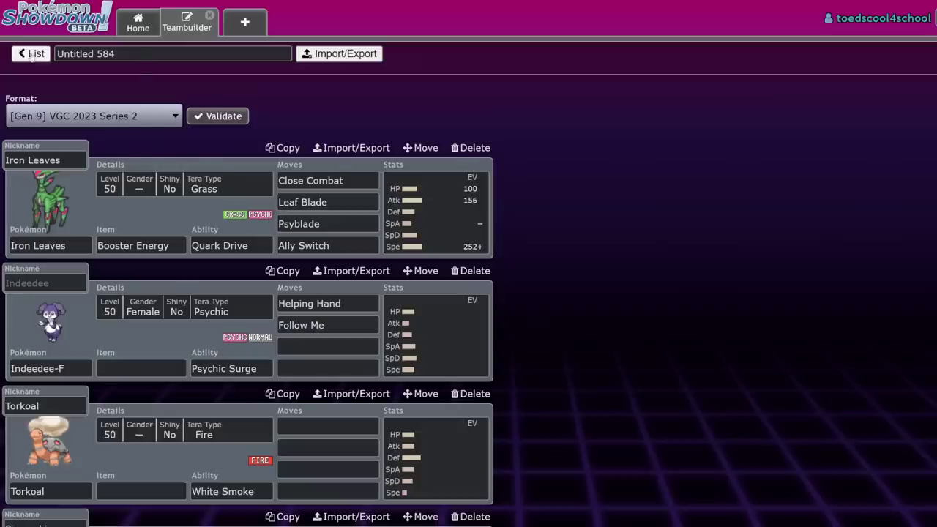
left_click(30, 56)
left_click(175, 195)
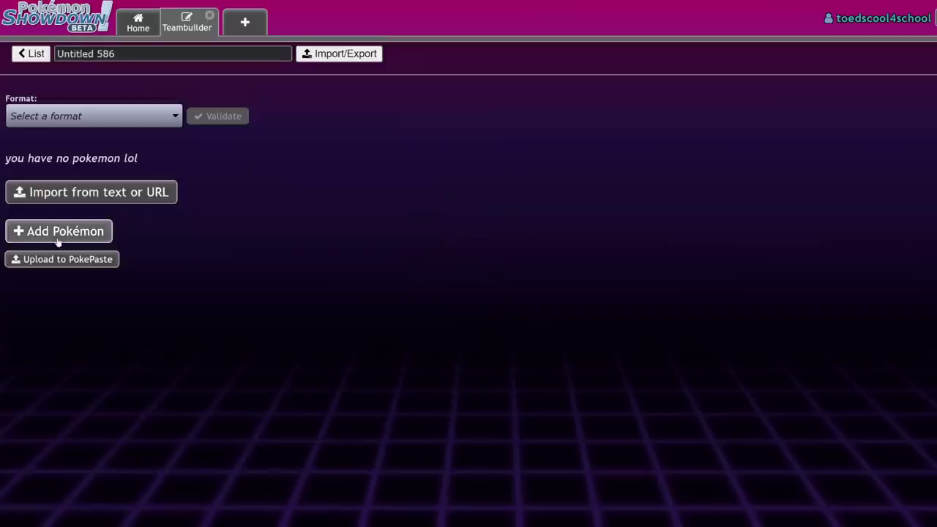
left_click(57, 238)
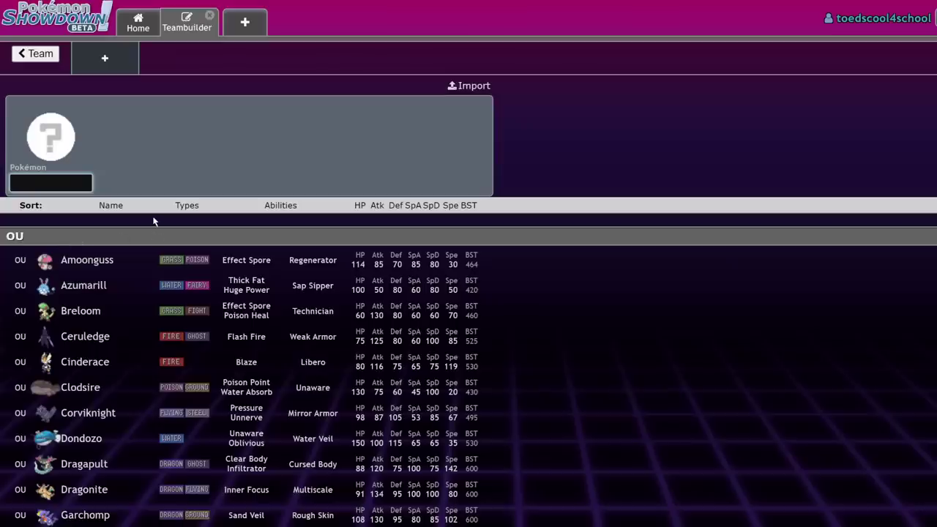
left_click(35, 53)
left_click(80, 115)
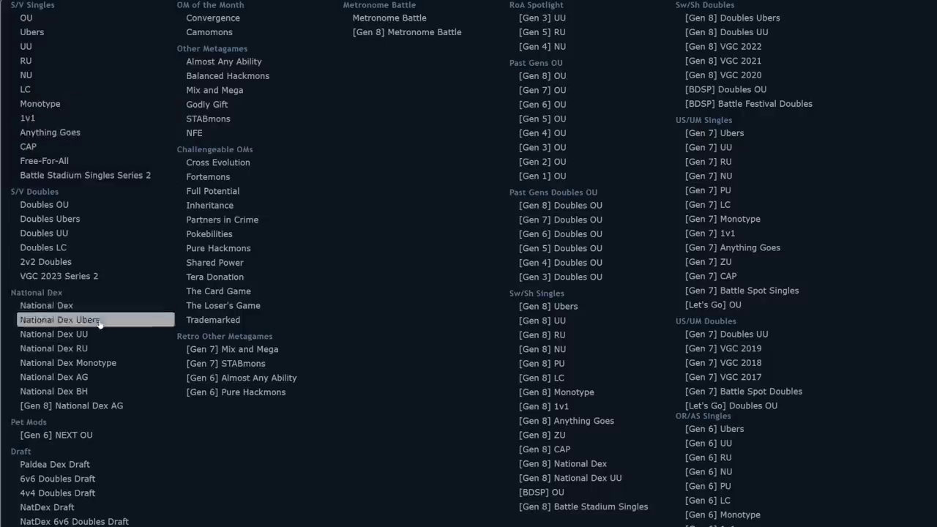
left_click(96, 276)
Step: Filter the Pokémon picker with 'ally s' to list Ally Switch learners
left_click(101, 230)
type("ally s")
key("Return")
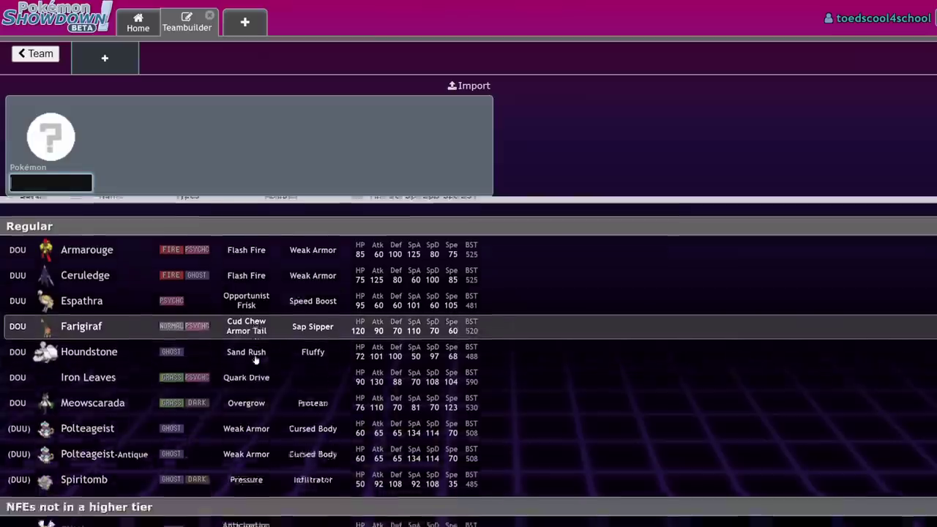
scroll(256, 359, "down", 4)
scroll(248, 336, "up", 5)
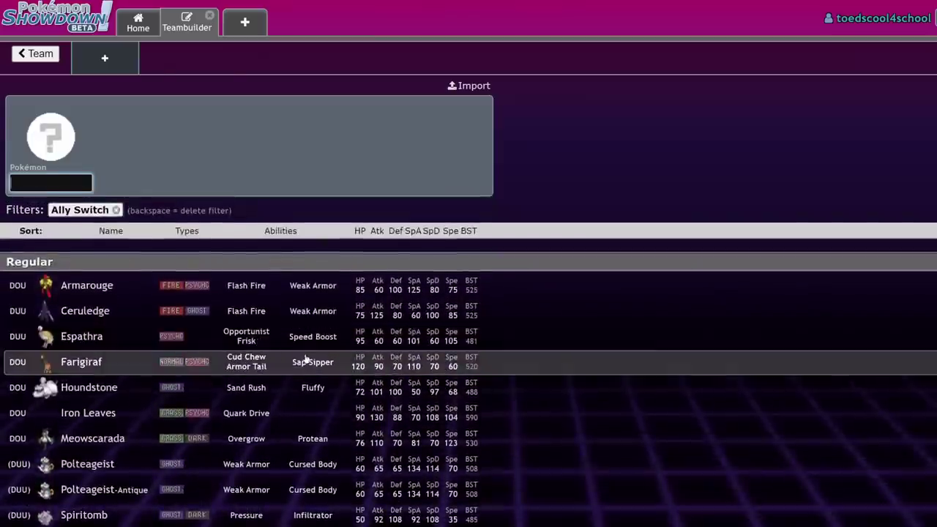
scroll(289, 359, "down", 1)
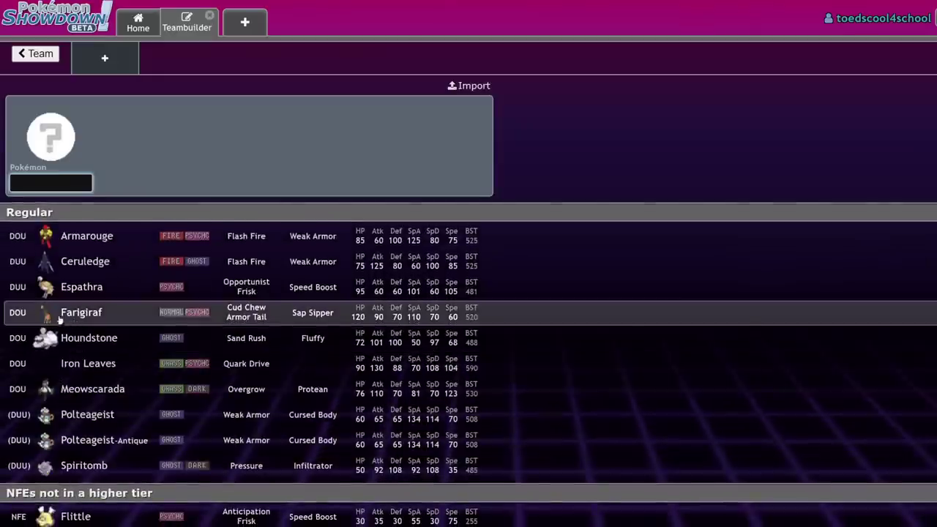
key("alt+Left")
key("alt+Right")
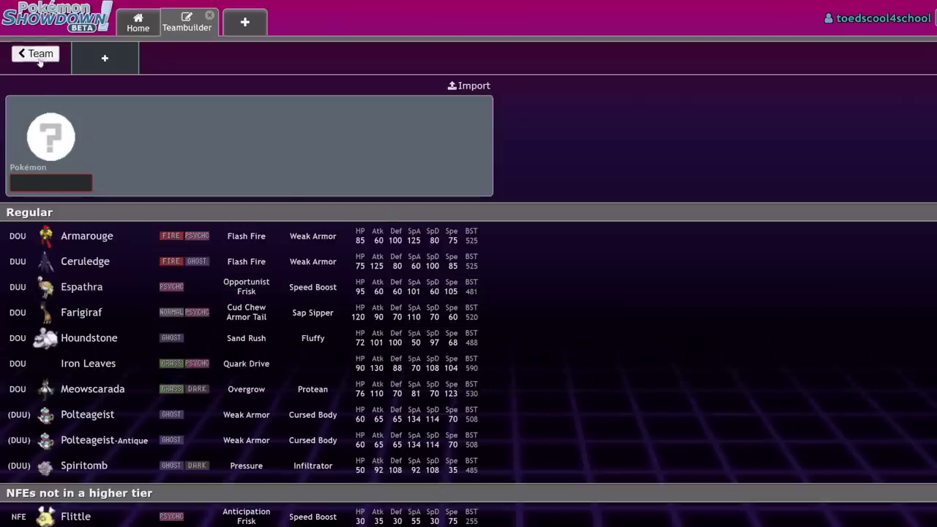
Step: Delete the empty Untitled 586 team and review the Untitled 585 team
left_click(37, 56)
left_click(31, 53)
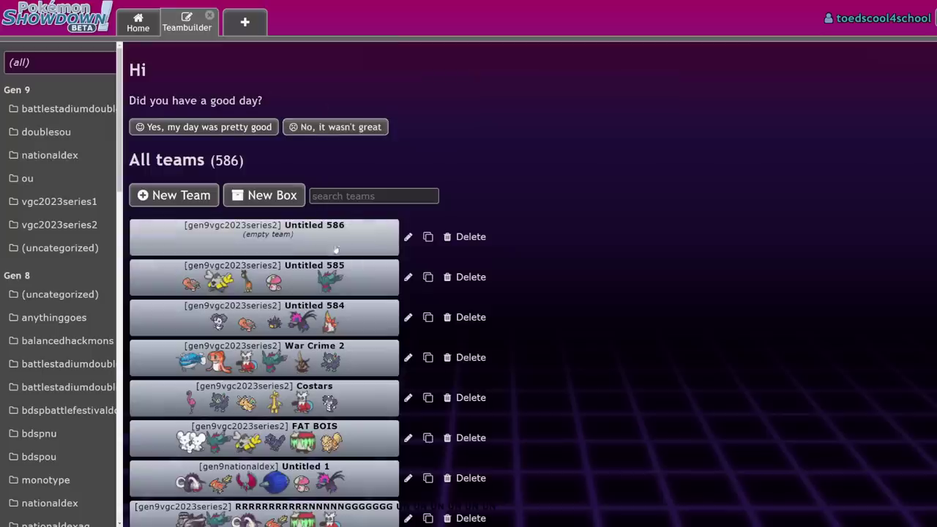
left_click(462, 239)
left_click(263, 255)
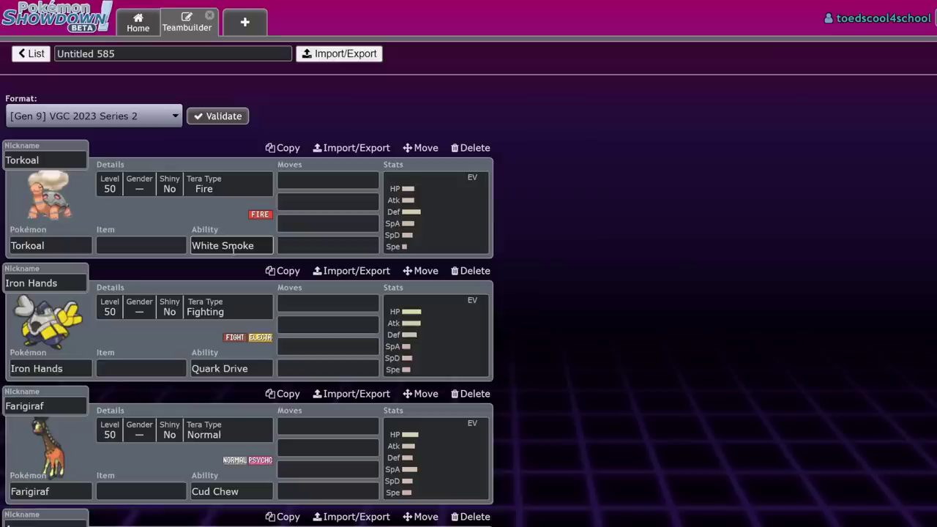
left_click(25, 55)
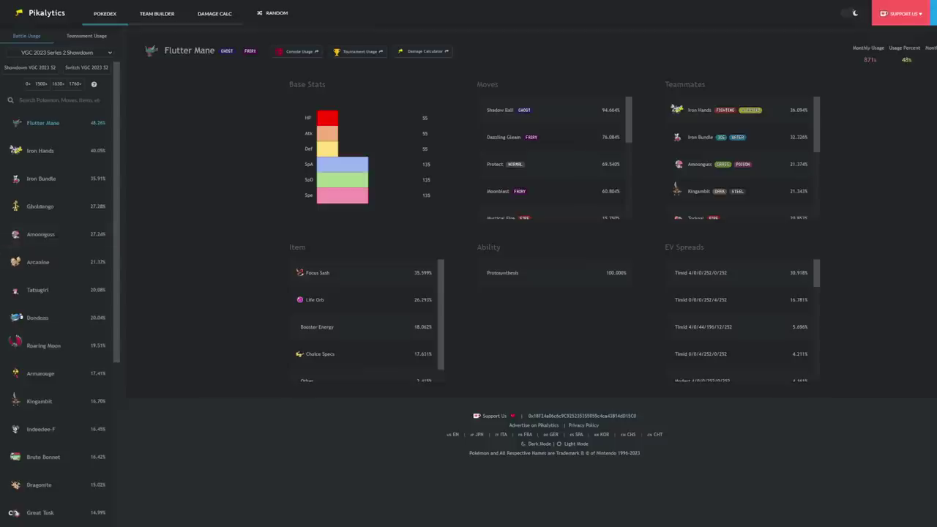
scroll(30, 325, "down", 5)
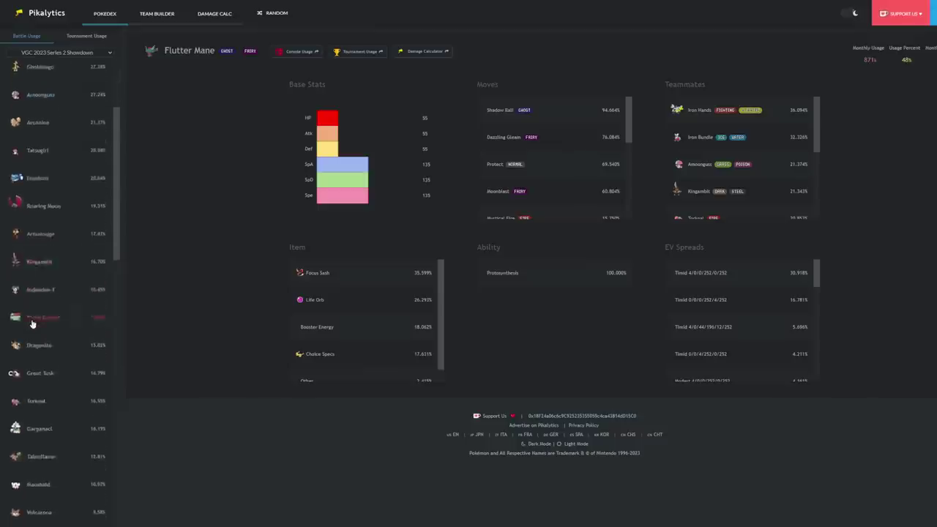
scroll(34, 324, "up", 5)
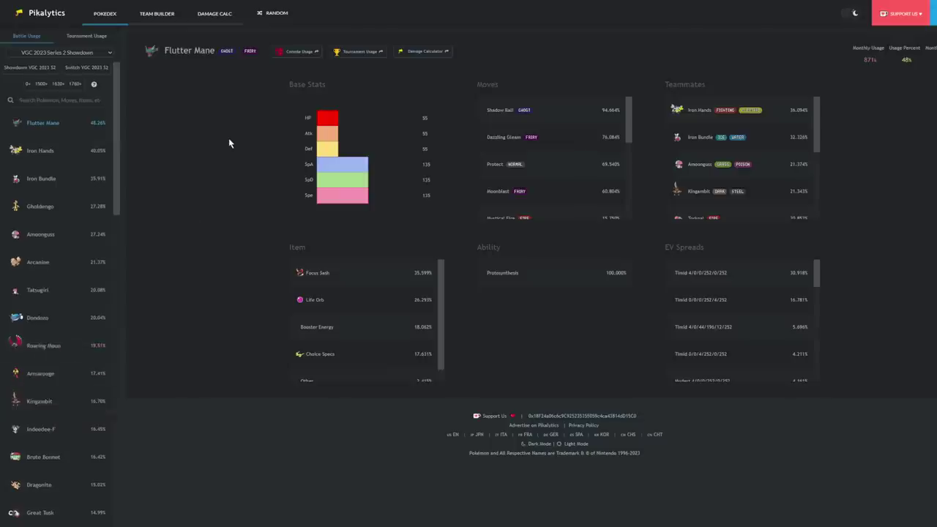